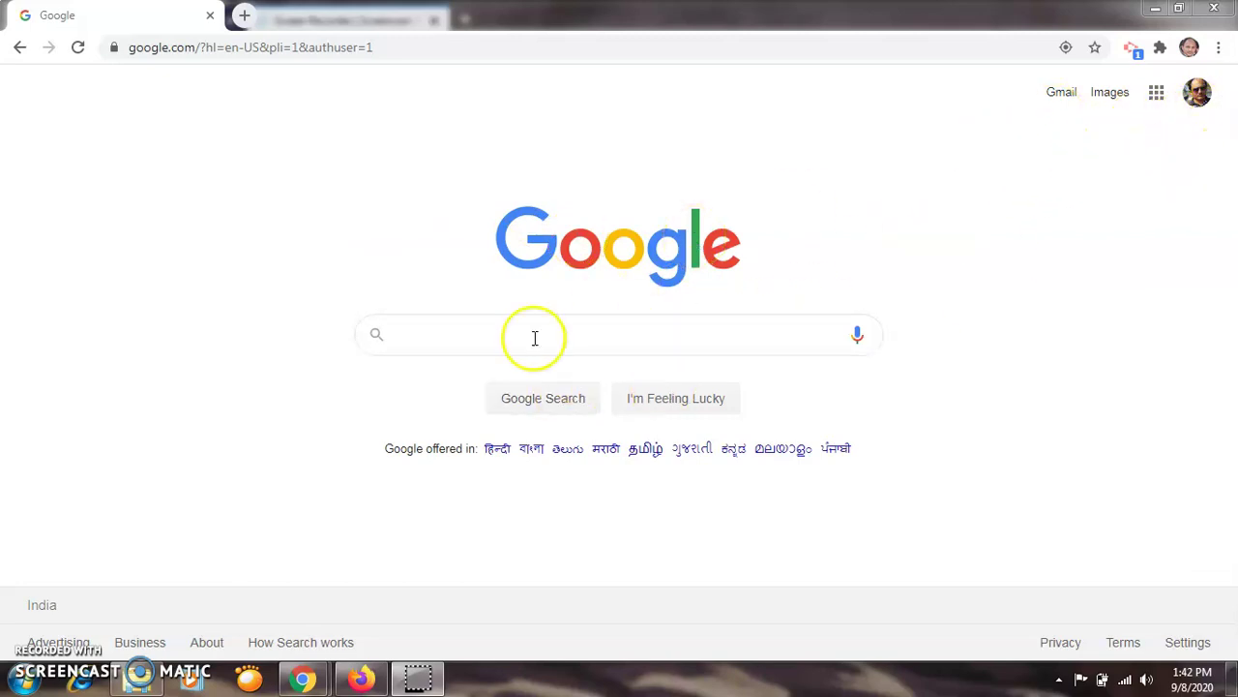
# - Search Google for 'microsoft office' using the recent-search suggestion
pyautogui.click(401, 336)
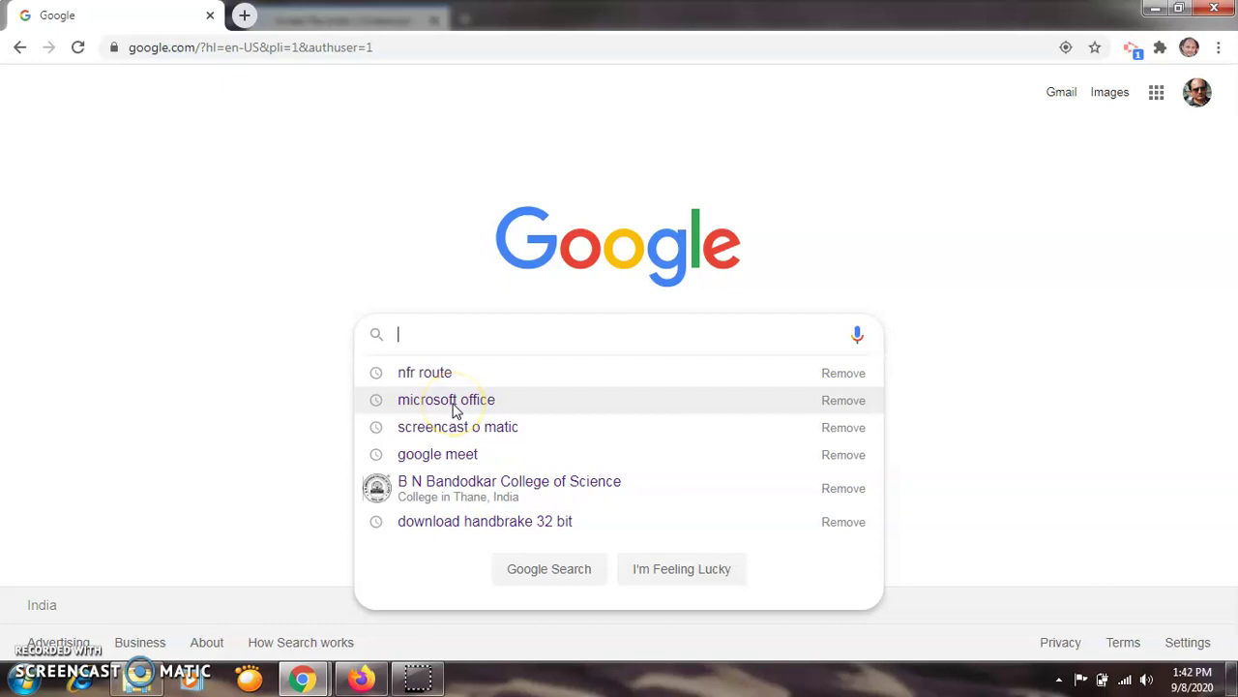
pyautogui.click(455, 399)
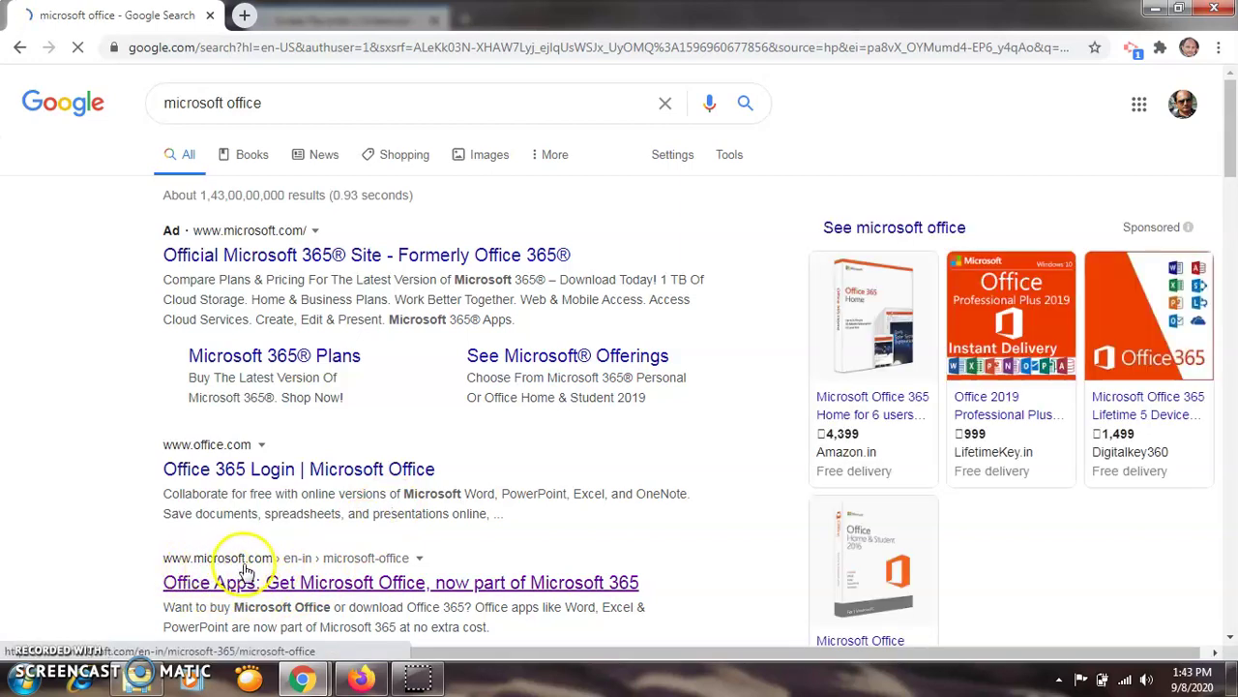
# - Open the 'Office Apps: Get Microsoft Office' result and scroll to the FAQ and back to the top
pyautogui.click(296, 590)
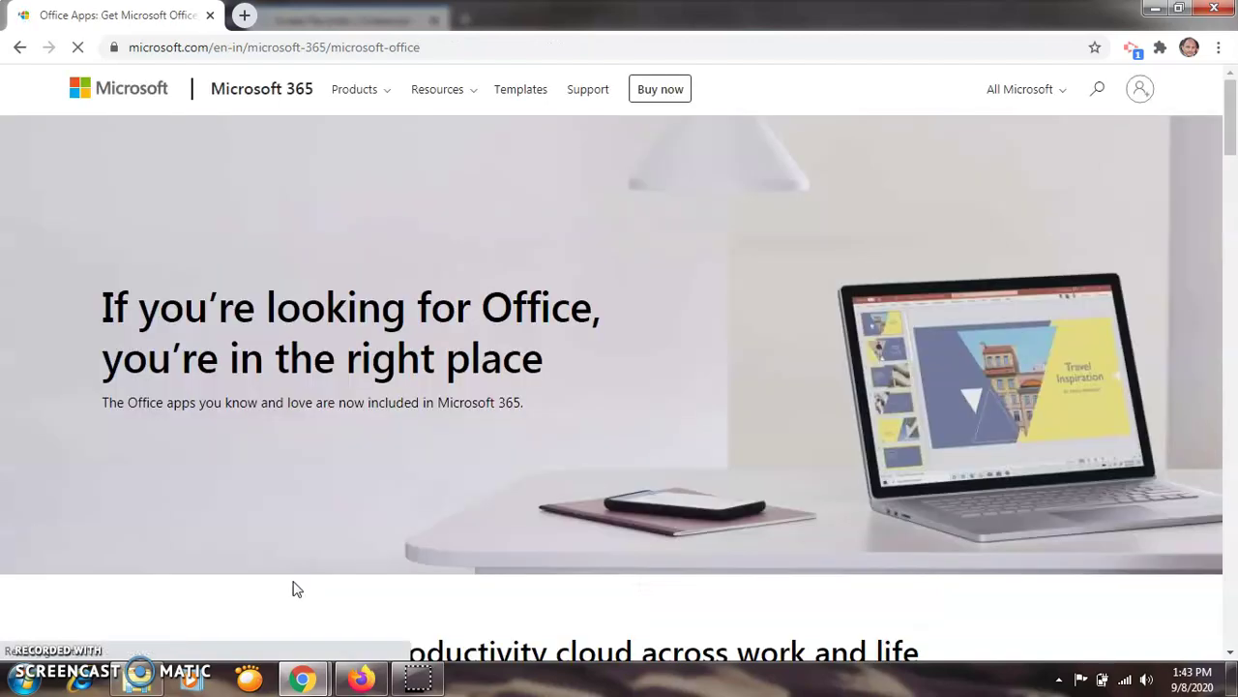
pyautogui.moveTo(1227, 145); pyautogui.dragTo(1213, 424)
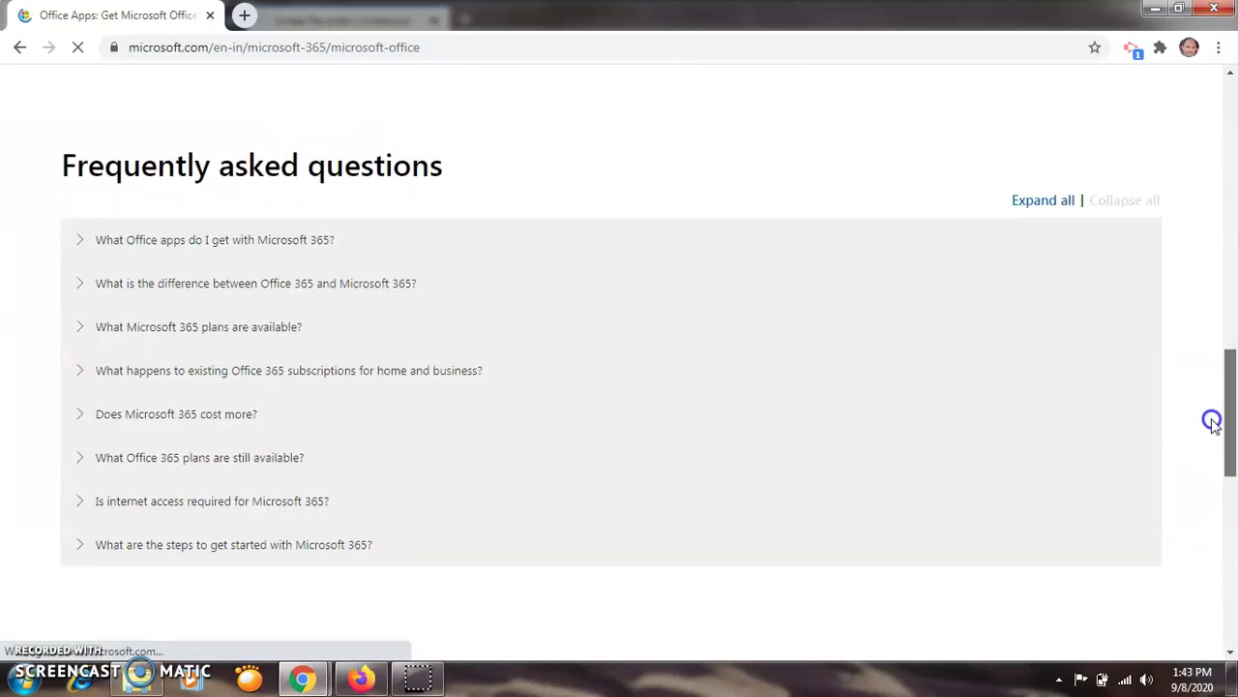
pyautogui.moveTo(1227, 368); pyautogui.dragTo(1227, 87)
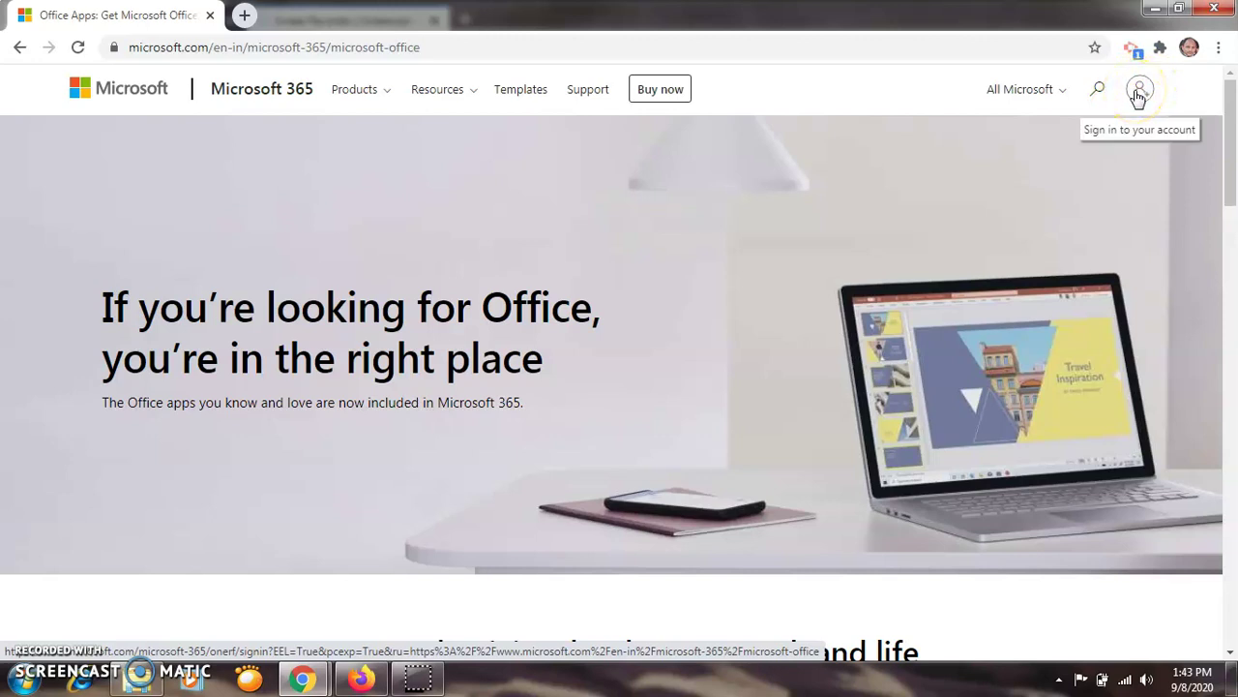
# - Go to the Microsoft sign-in page, enter the Gmail address, and submit it
pyautogui.click(1138, 93)
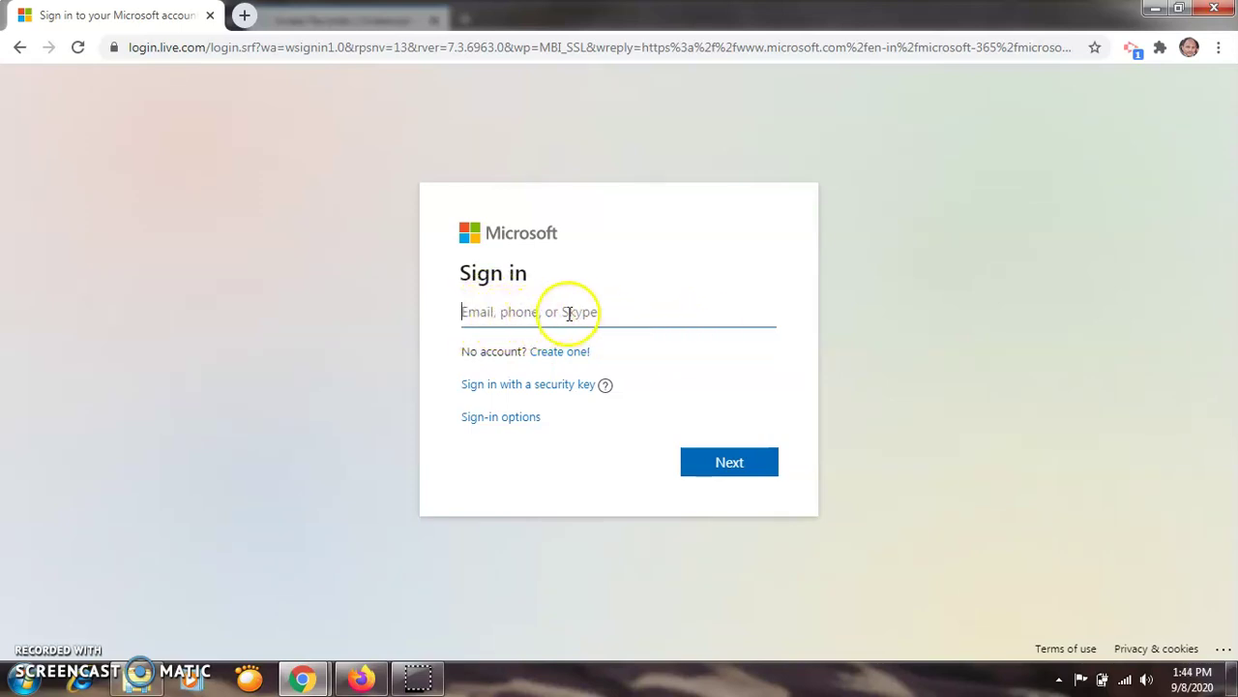
pyautogui.click(485, 312)
pyautogui.write('mid')
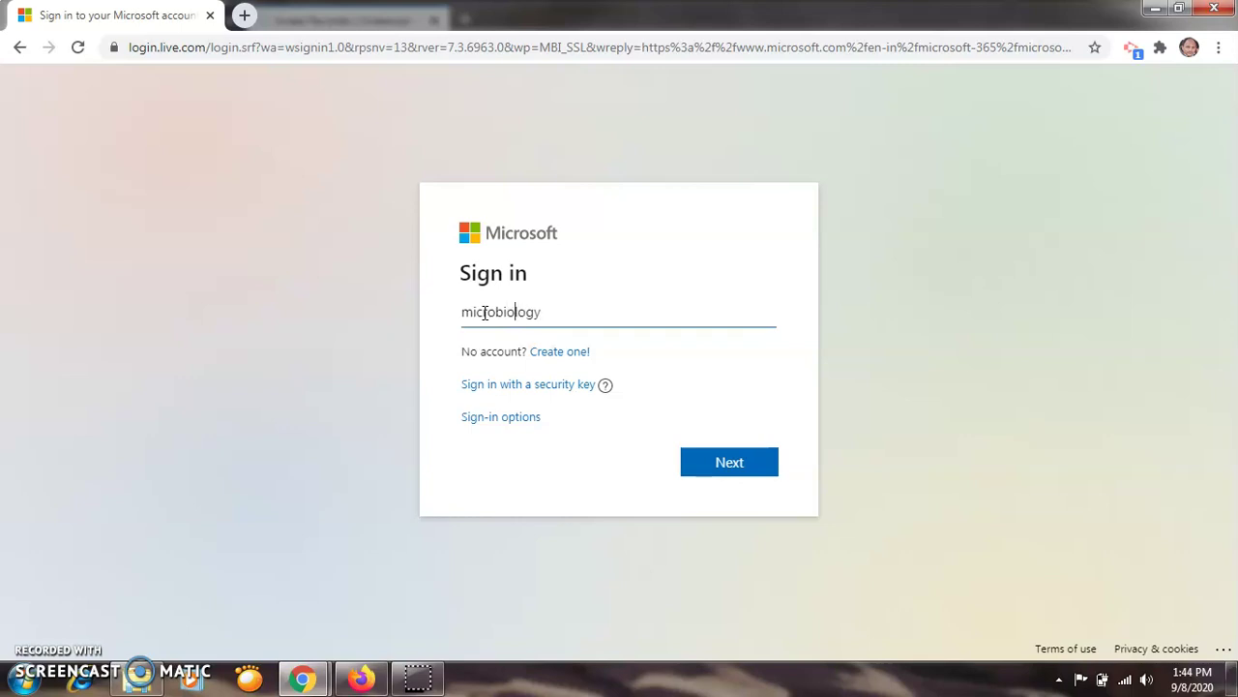
pyautogui.click(543, 317)
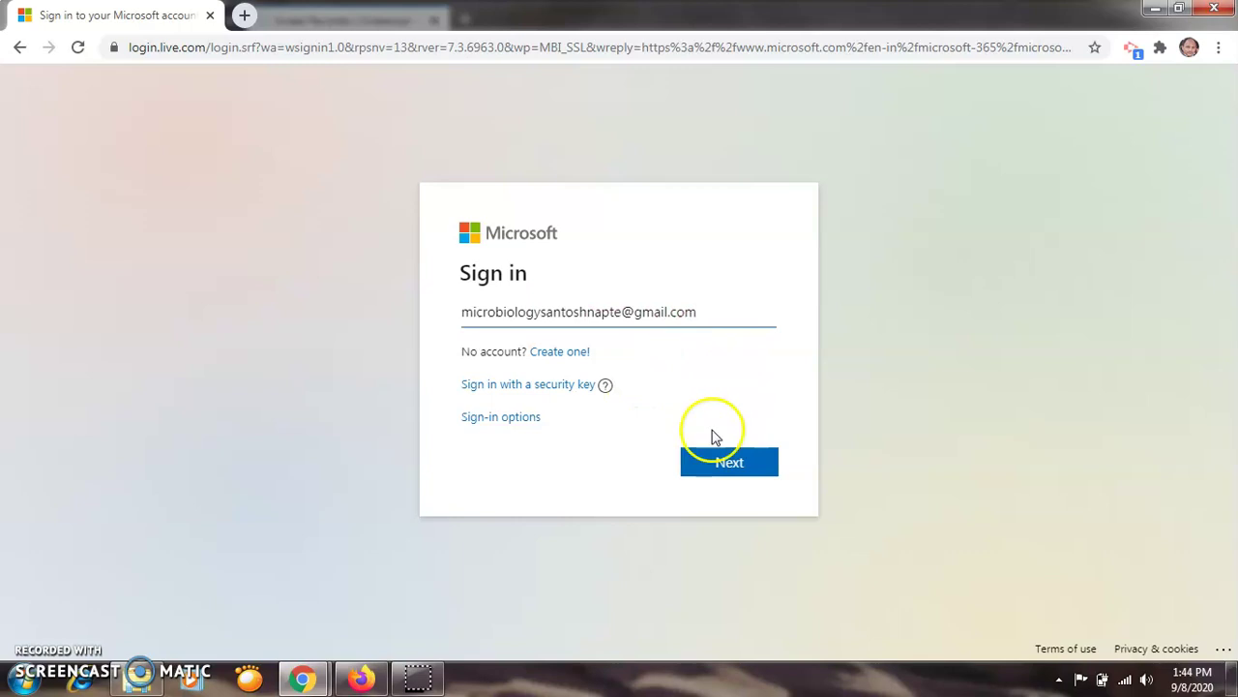
pyautogui.click(732, 463)
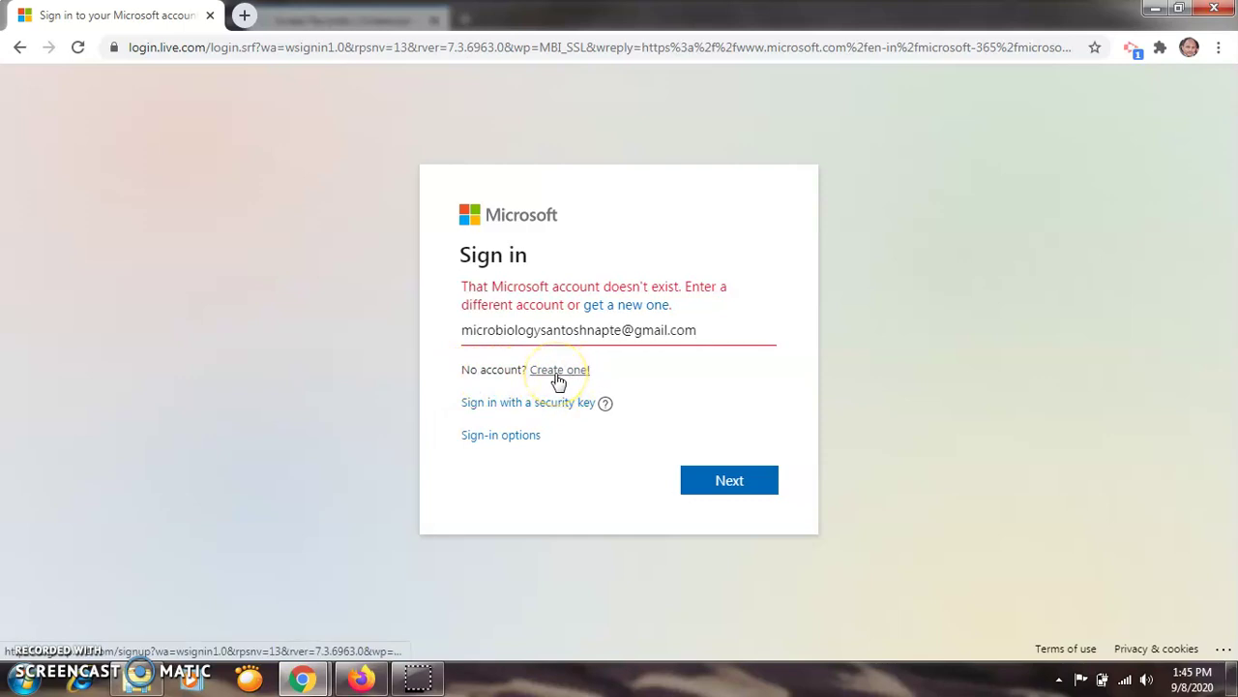
# - Choose 'Create one!', confirm the account for this e-mail, and type a new password
pyautogui.click(558, 380)
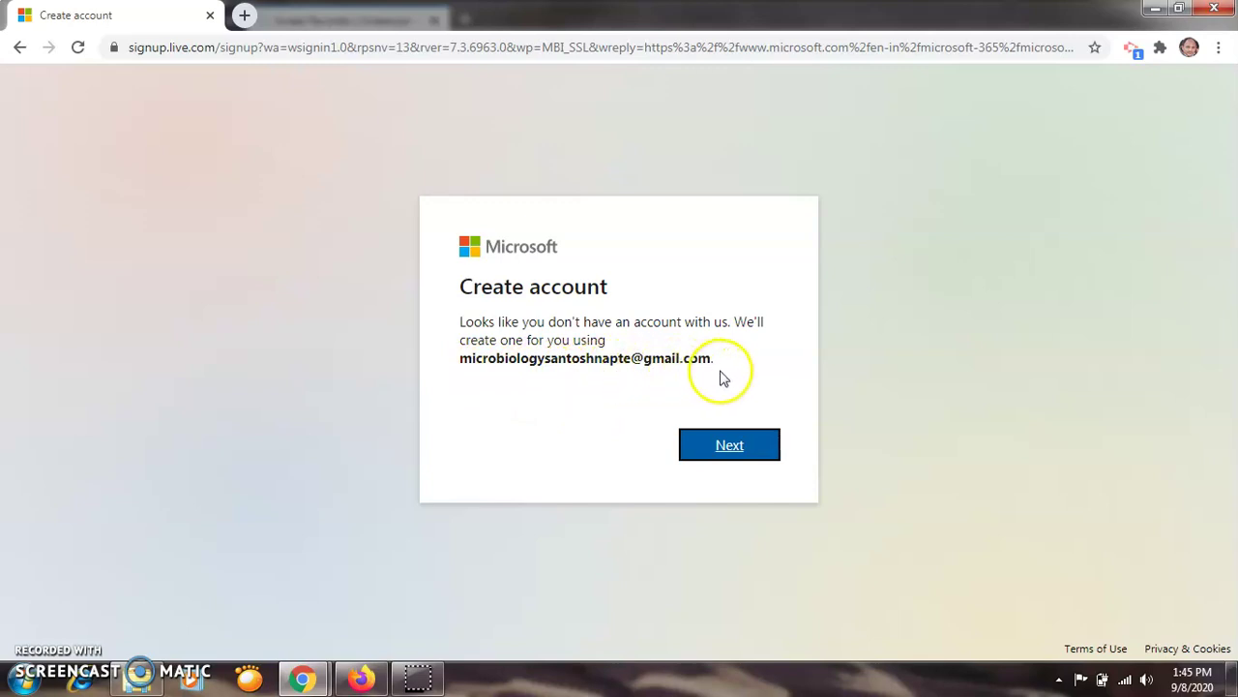
pyautogui.click(727, 452)
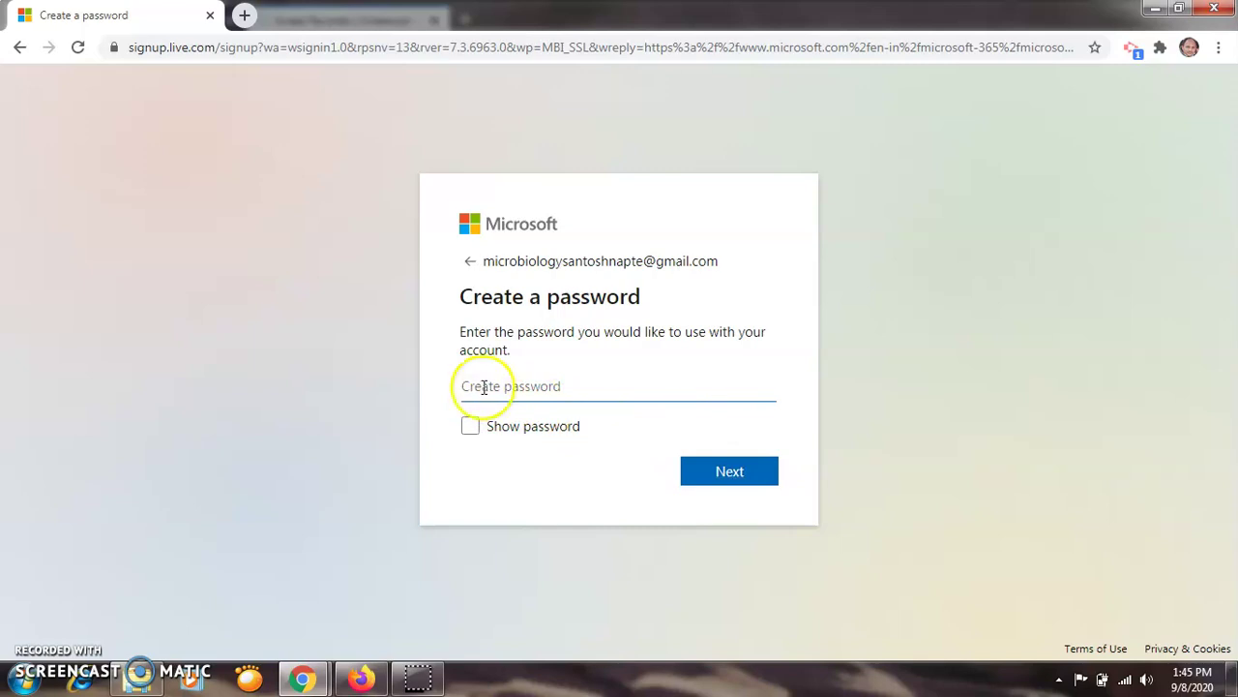
pyautogui.click(477, 387)
pyautogui.write('•')
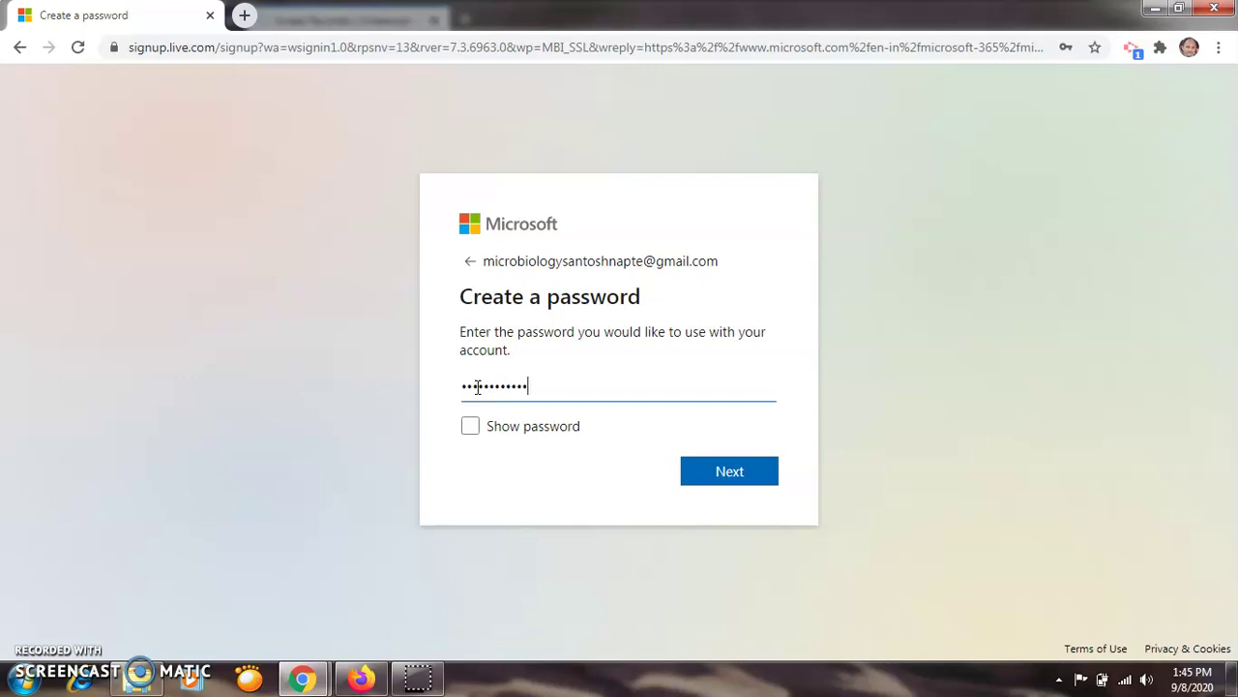
# - Submit the password, decline saving it in the browser, and enter the first and last name
pyautogui.click(734, 476)
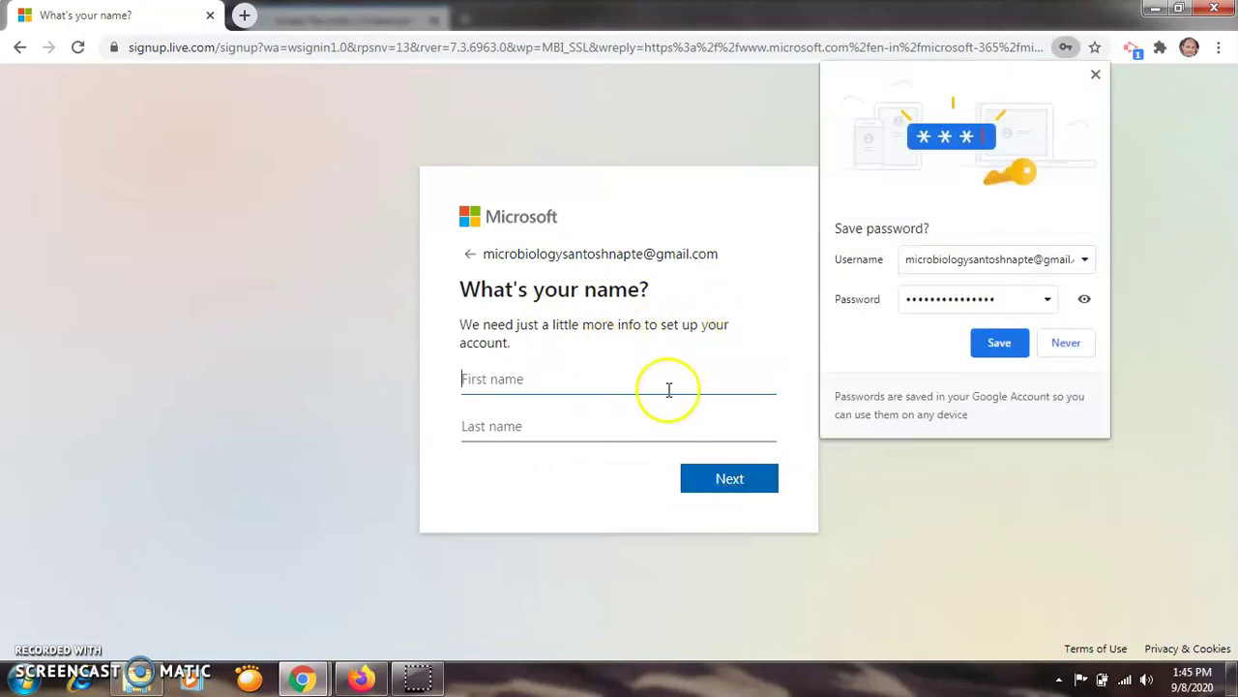
pyautogui.click(1096, 73)
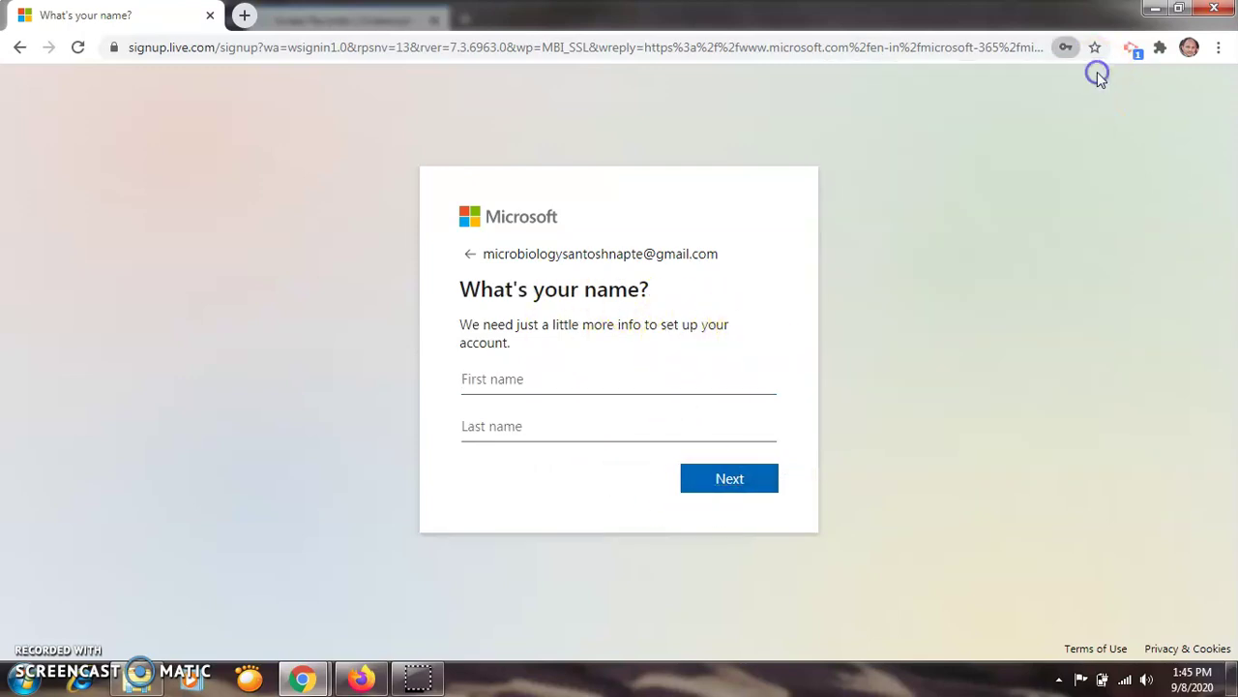
pyautogui.click(503, 377)
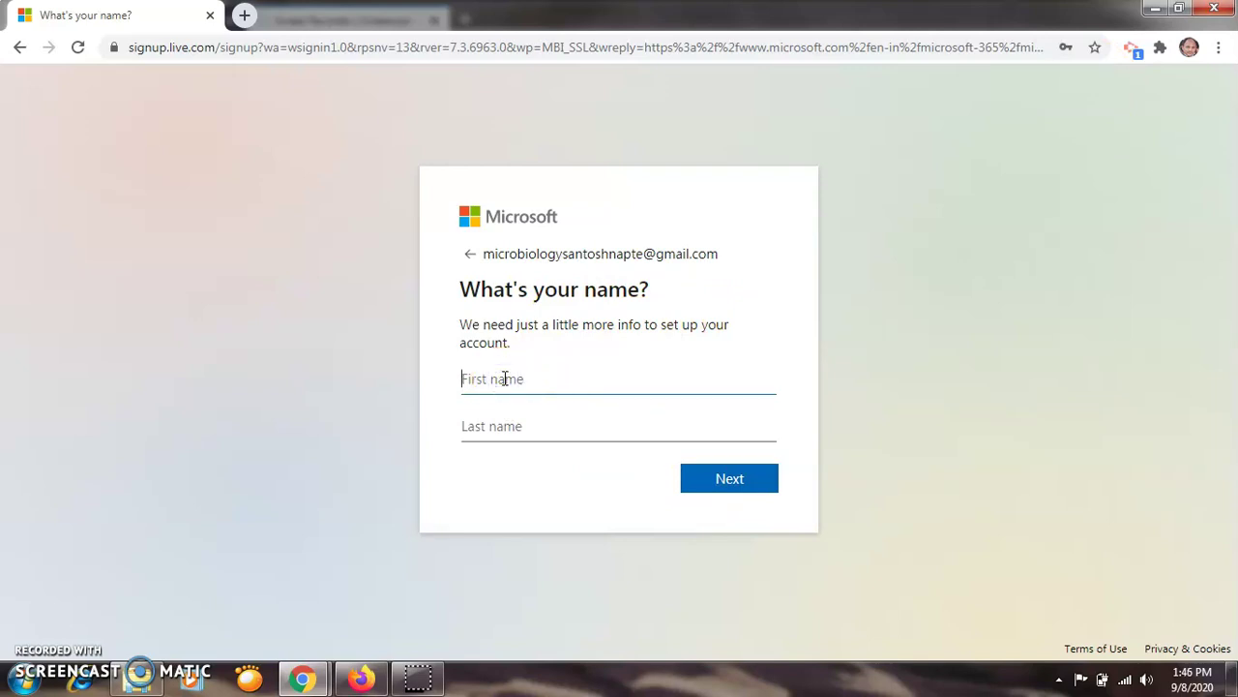
pyautogui.write('Sa')
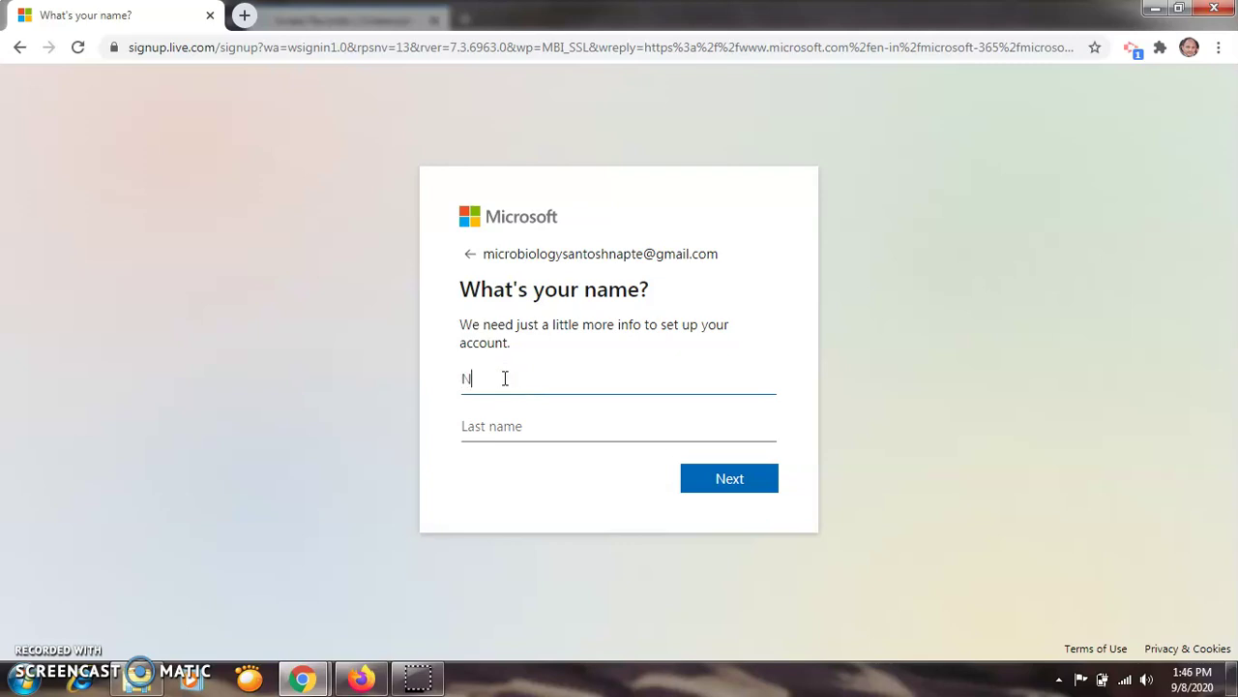
pyautogui.click(486, 428)
pyautogui.write('Santosh')
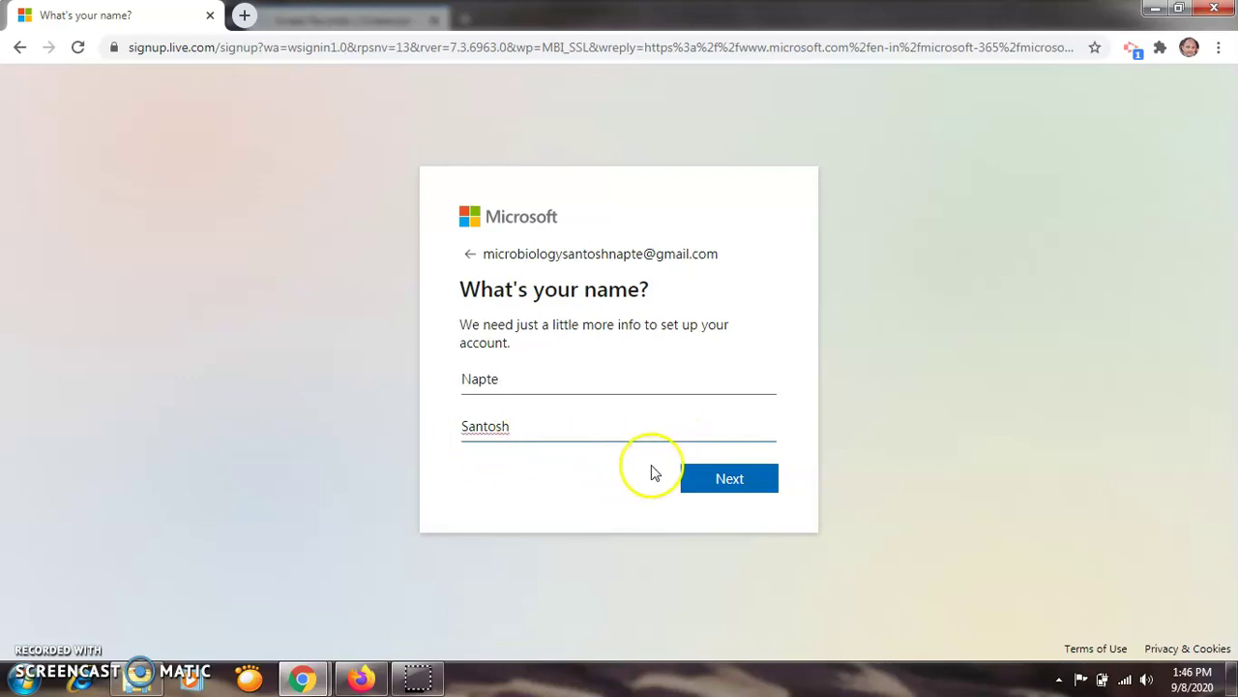
pyautogui.click(721, 487)
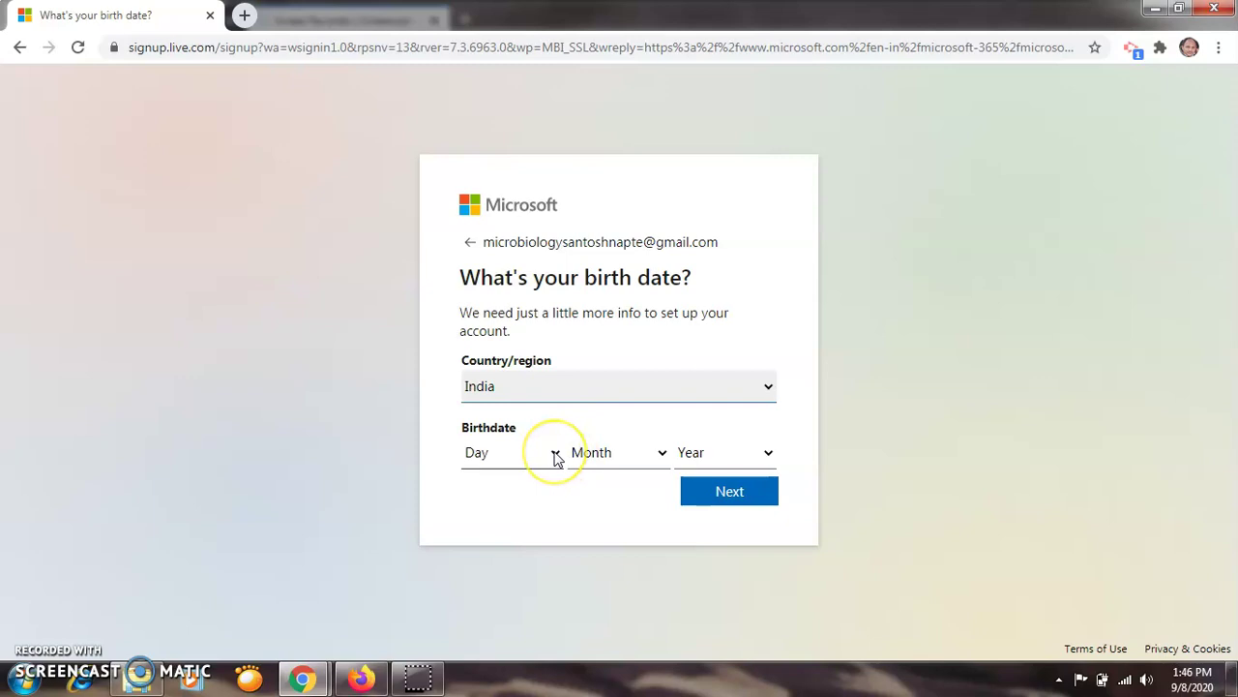
pyautogui.click(500, 458)
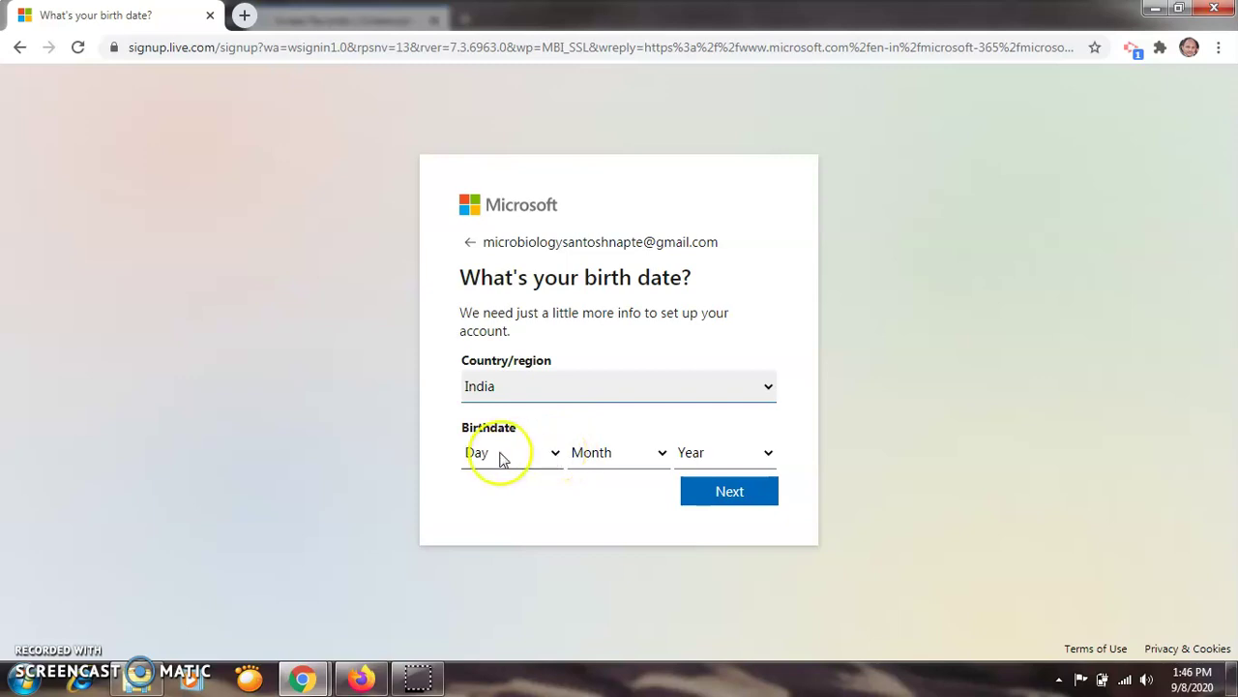
pyautogui.click(552, 455)
pyautogui.click(555, 426)
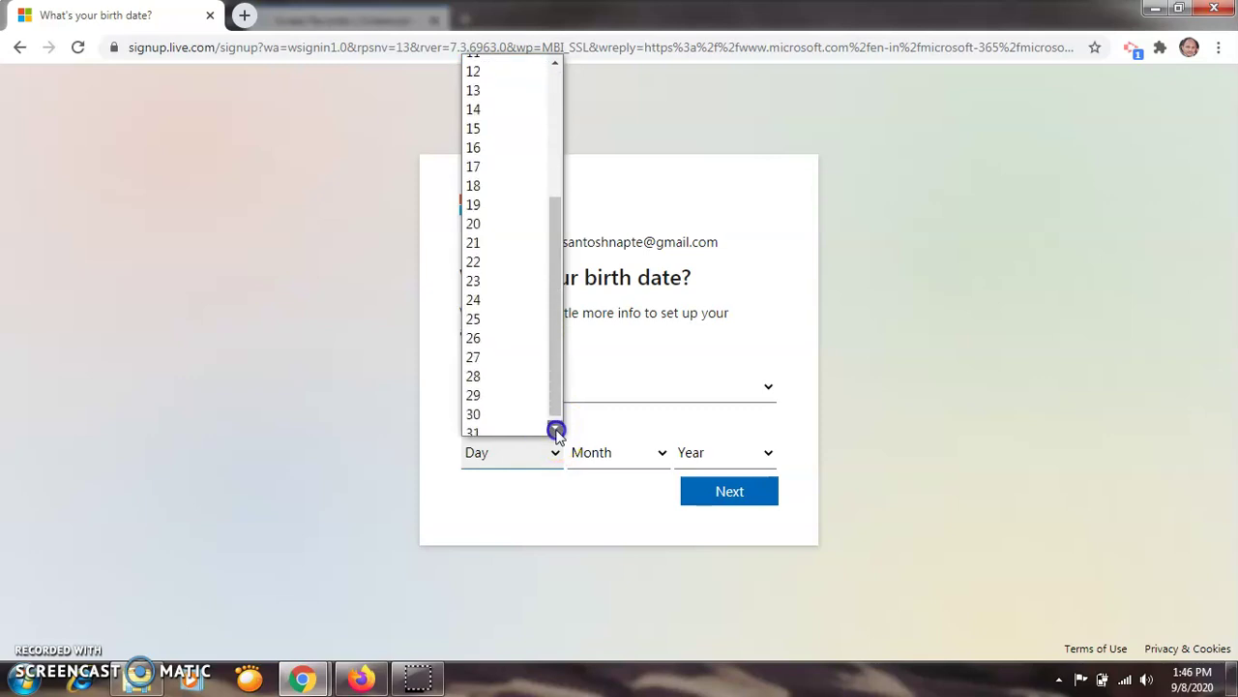
pyautogui.click(483, 408)
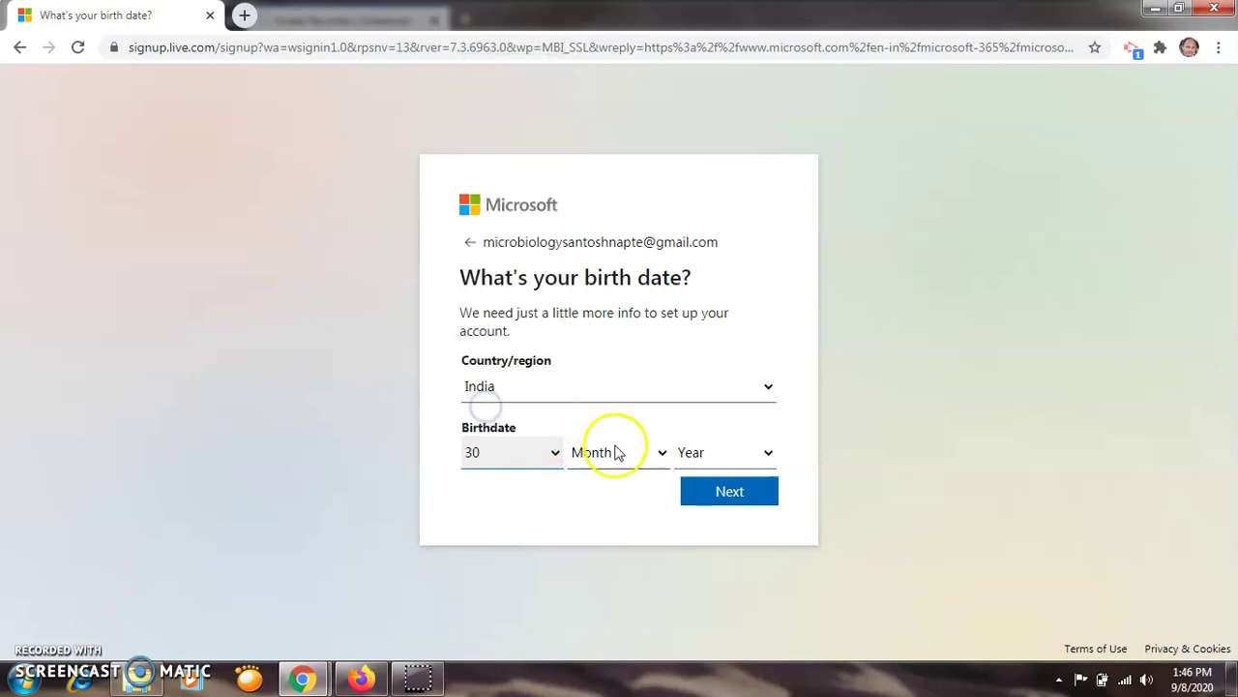
pyautogui.click(647, 452)
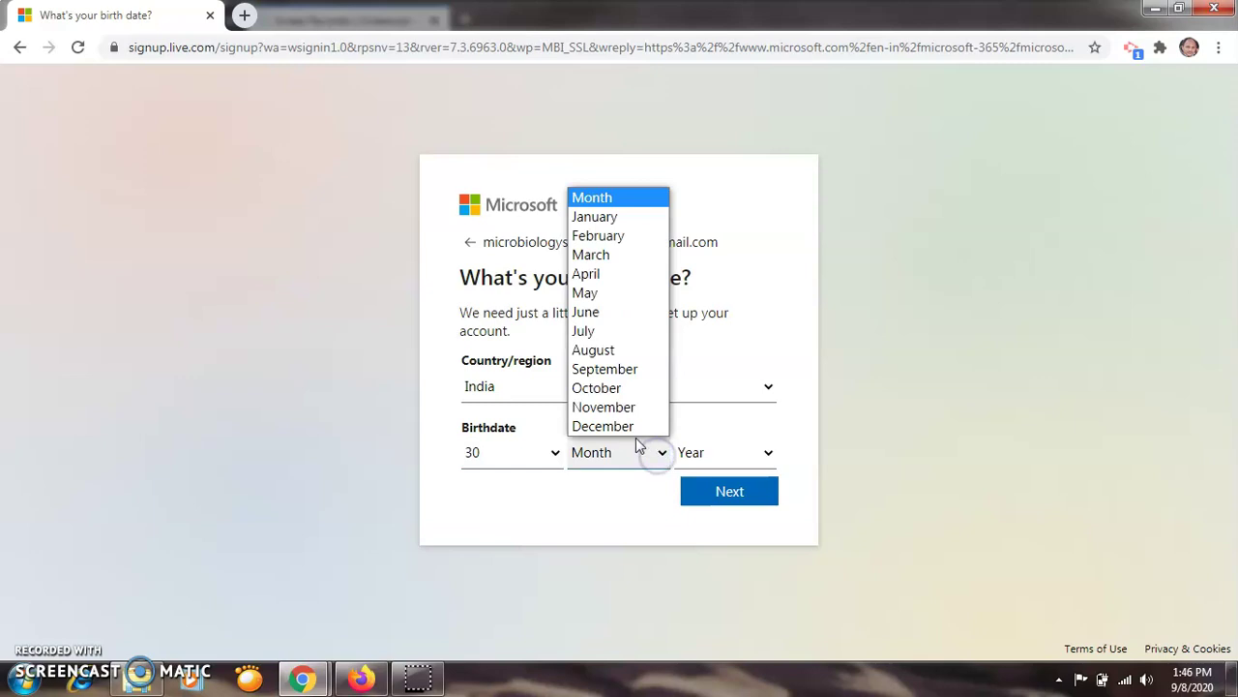
pyautogui.click(614, 407)
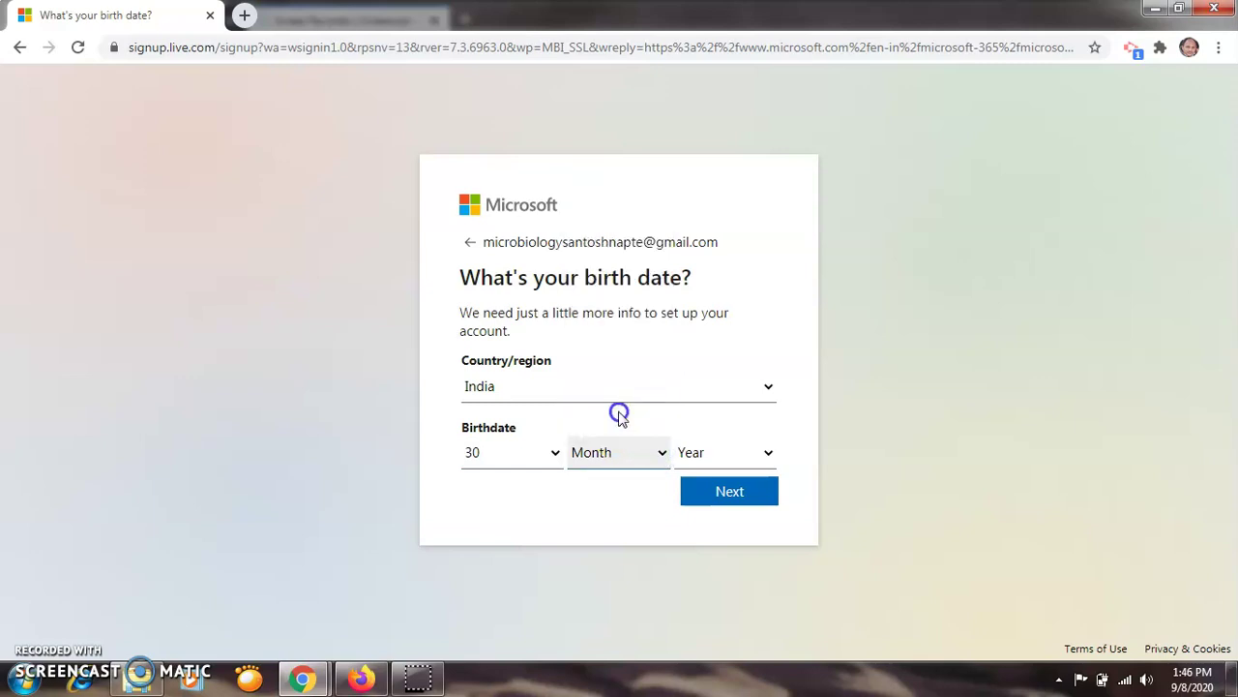
pyautogui.click(770, 455)
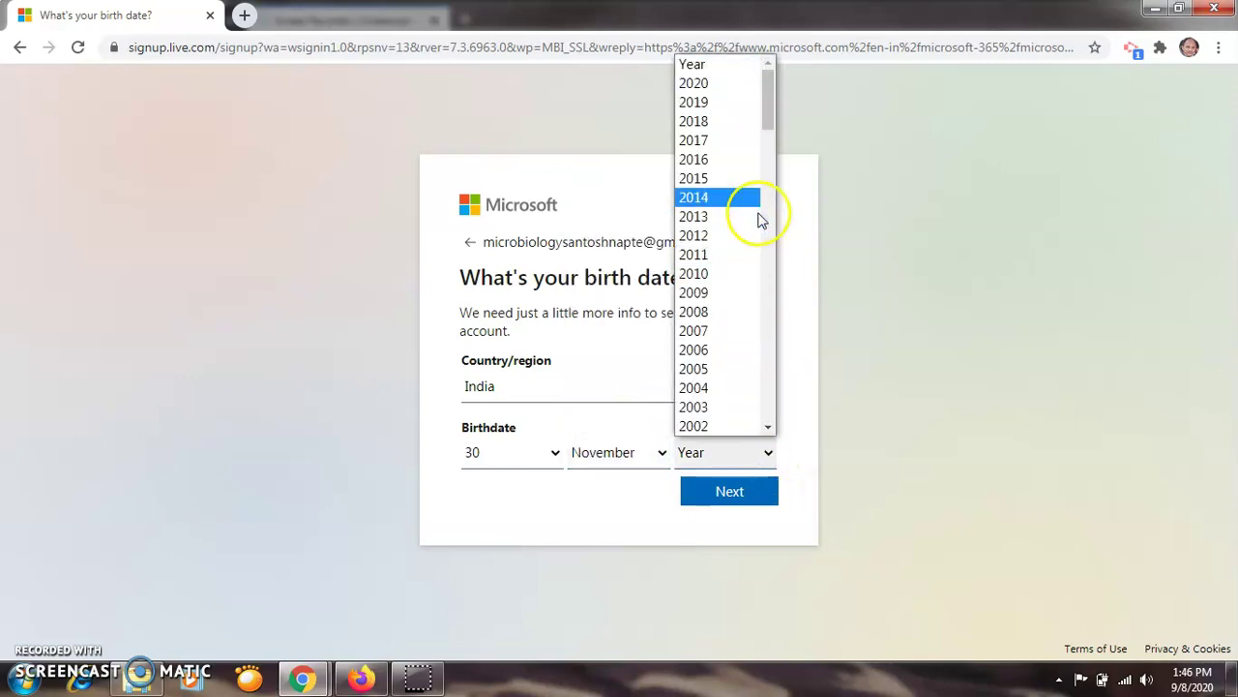
pyautogui.moveTo(769, 116); pyautogui.dragTo(767, 188)
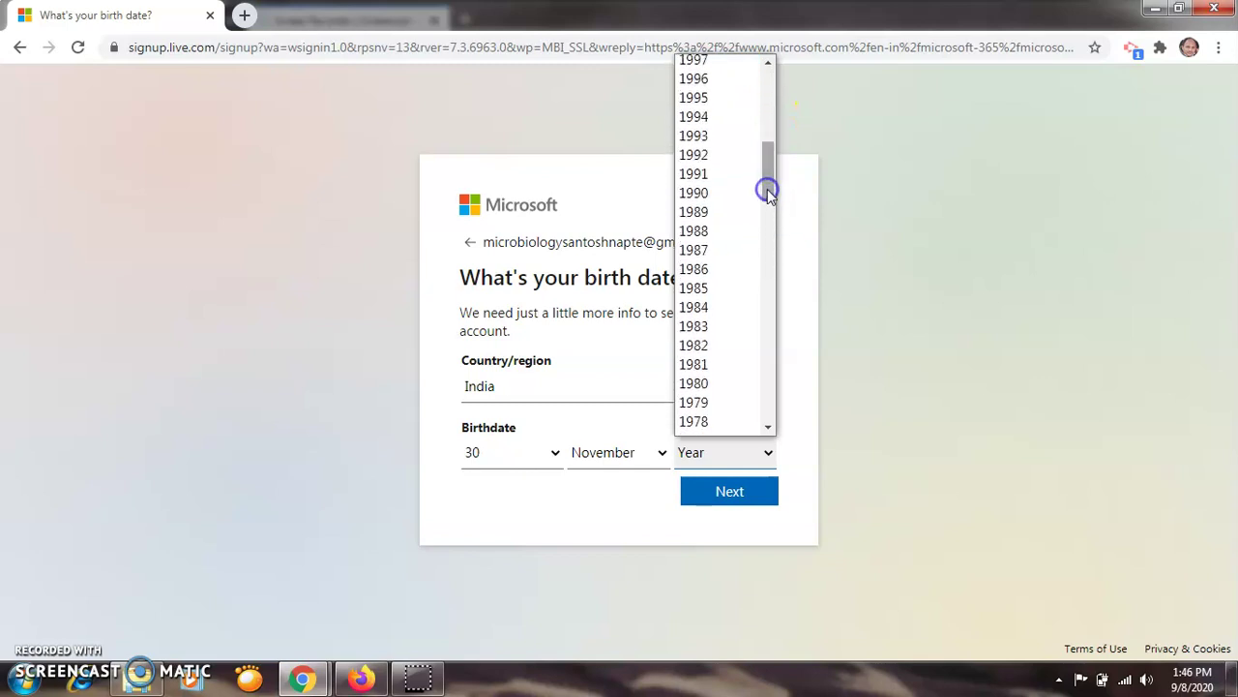
pyautogui.click(714, 405)
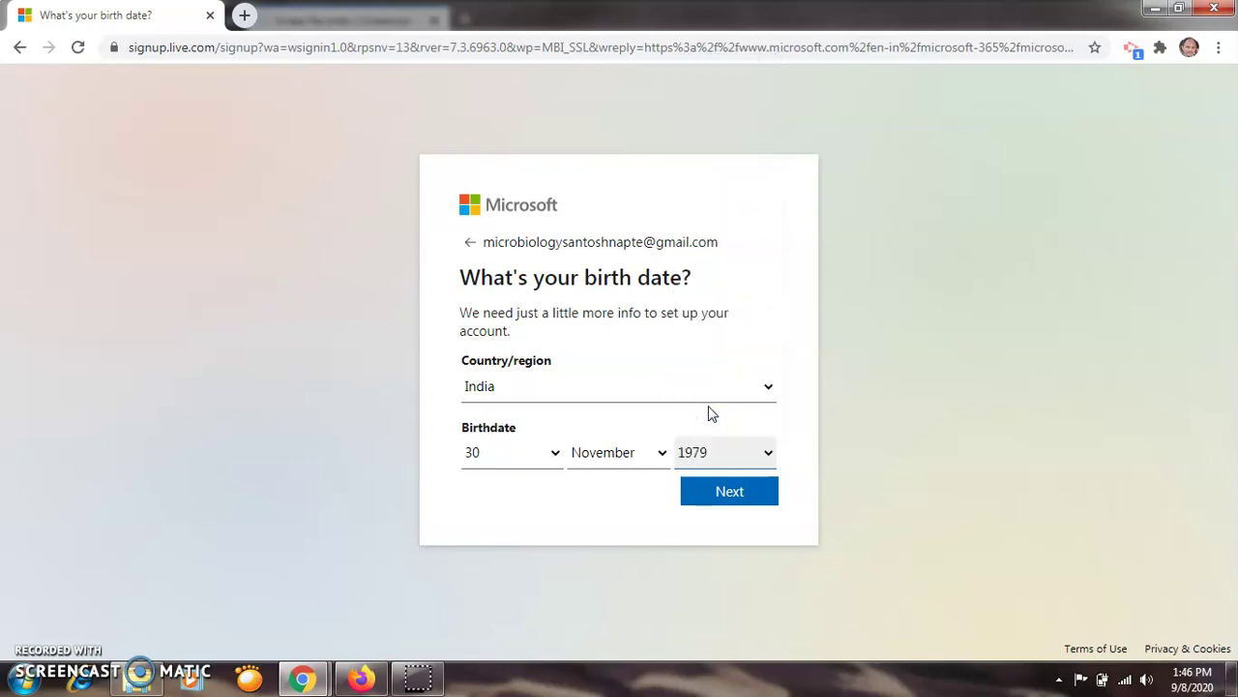
pyautogui.click(735, 495)
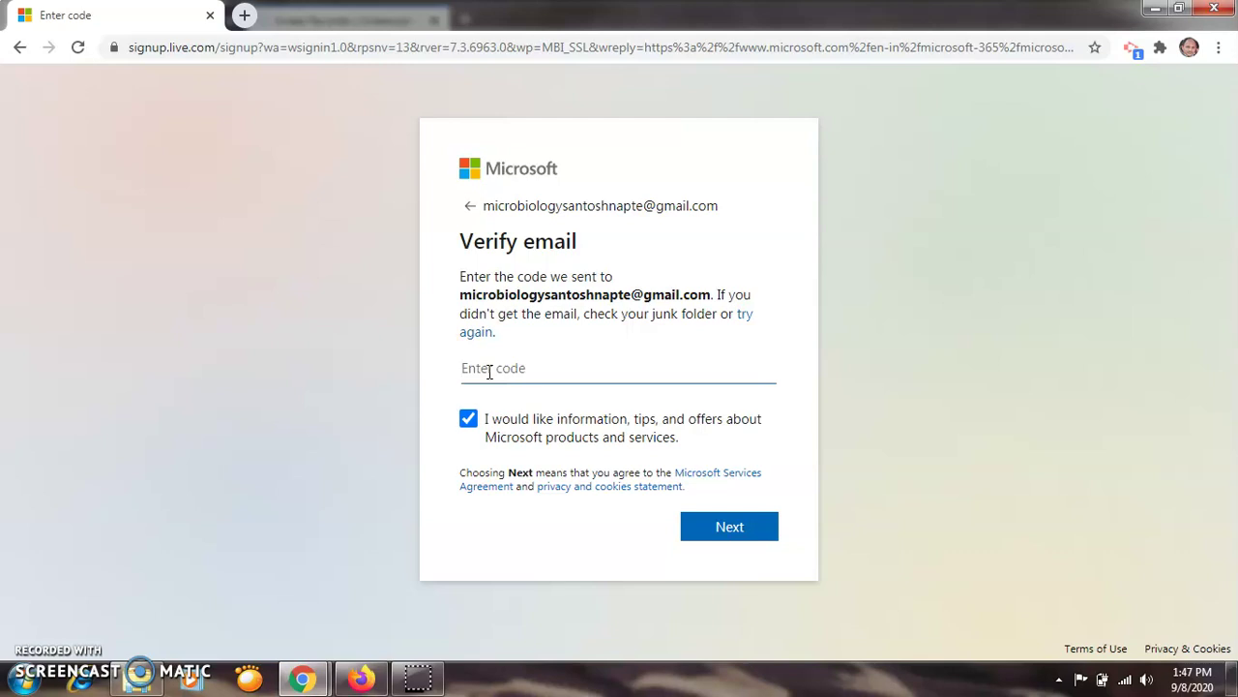
# - Enter the verification code from the e-mail and submit it
pyautogui.click(467, 372)
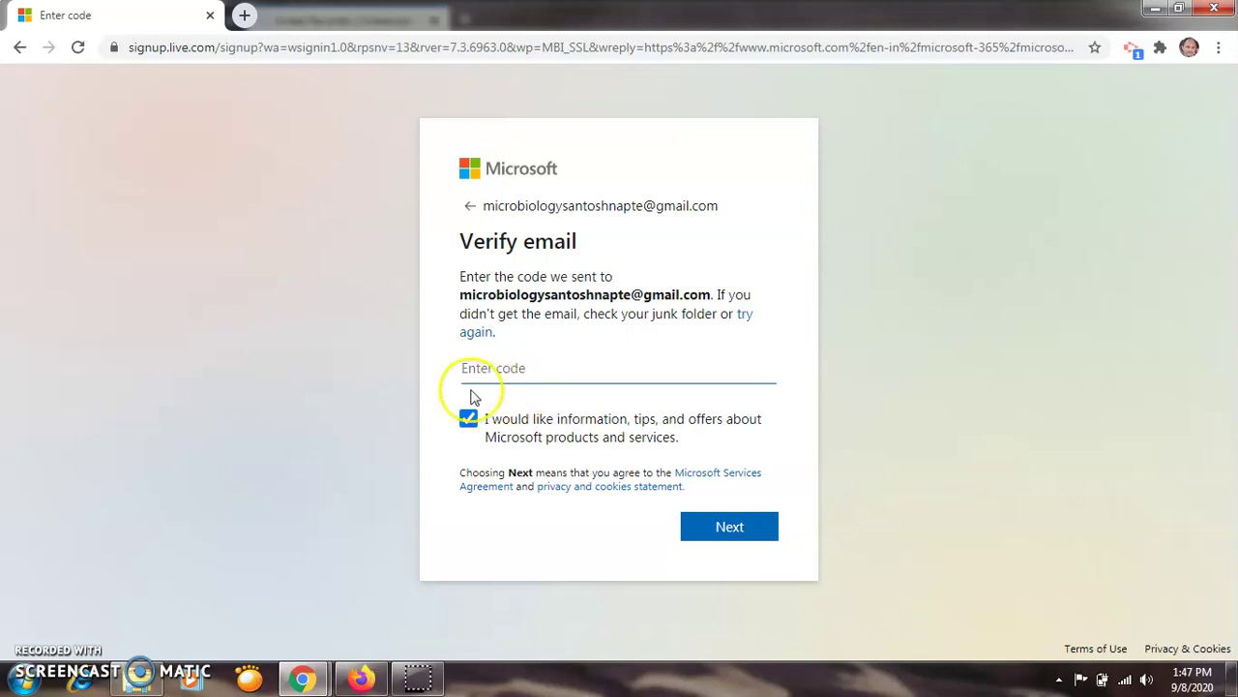
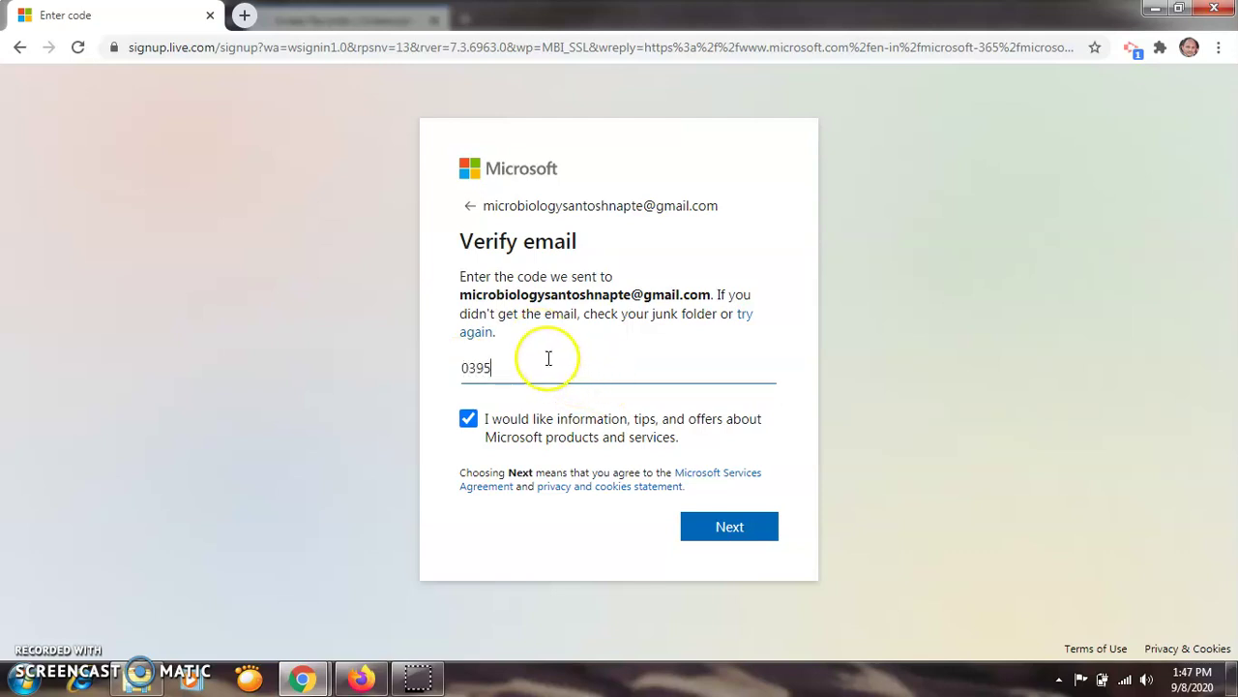
pyautogui.click(724, 530)
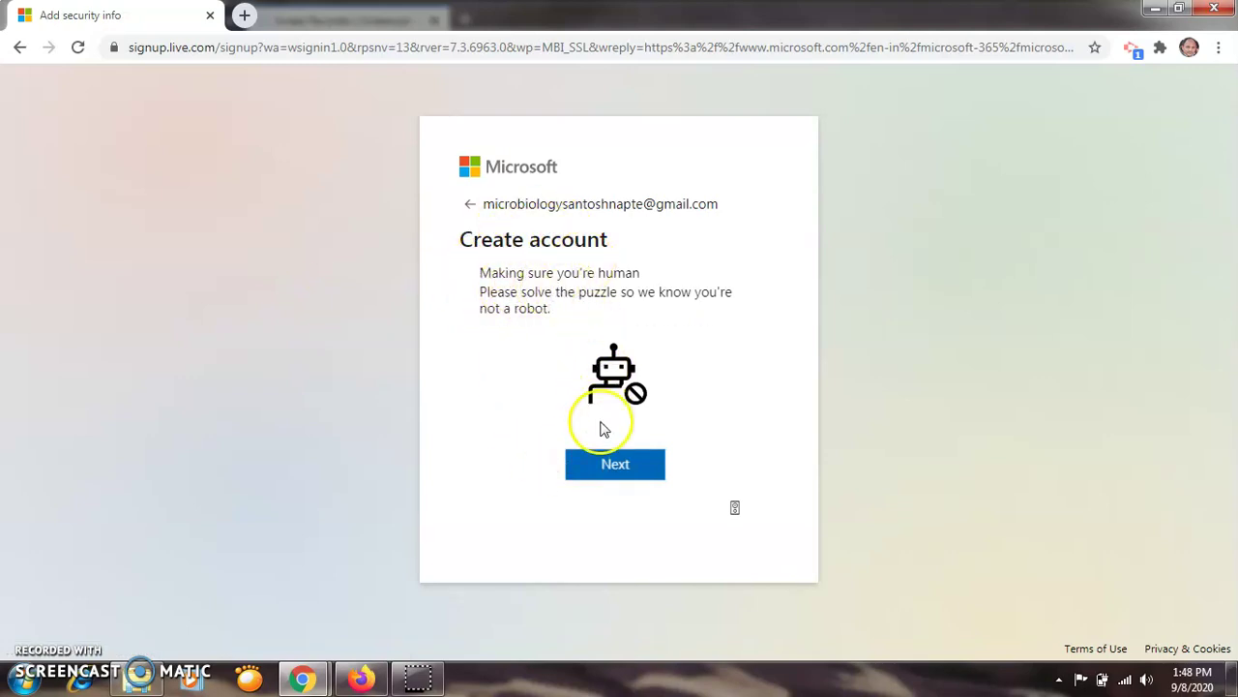
# - Start the human-check puzzle, rotate the gorilla image upright, and submit it
pyautogui.click(613, 472)
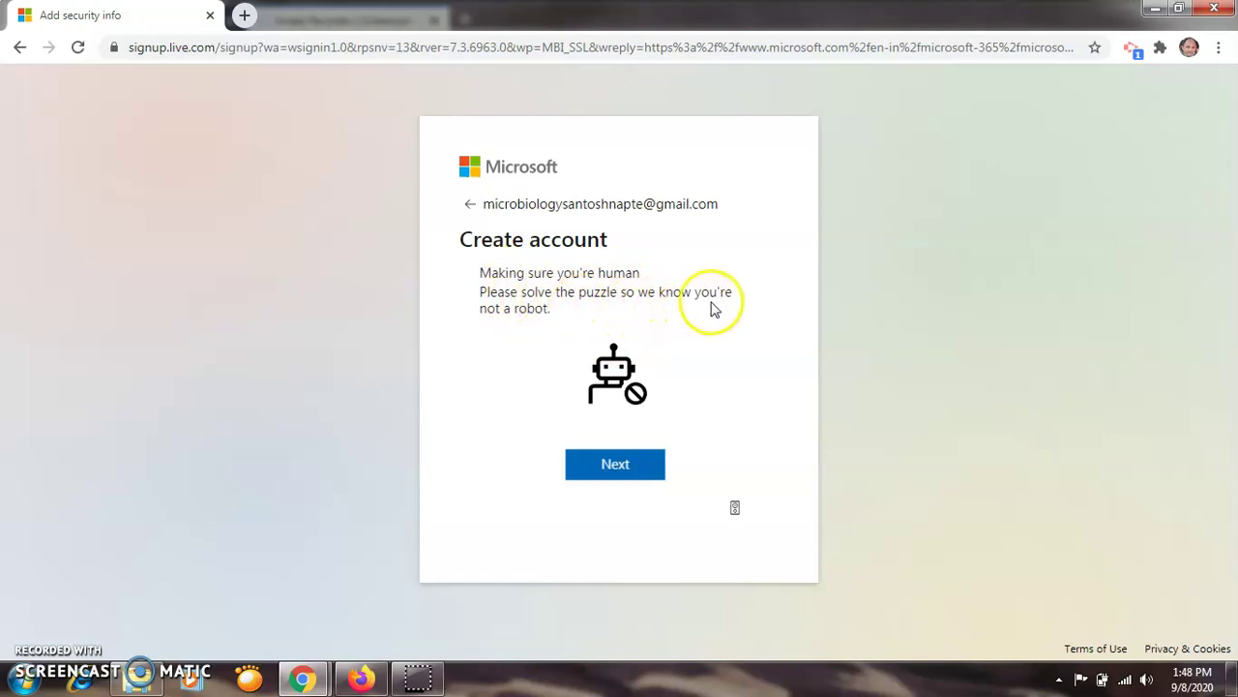
pyautogui.click(615, 466)
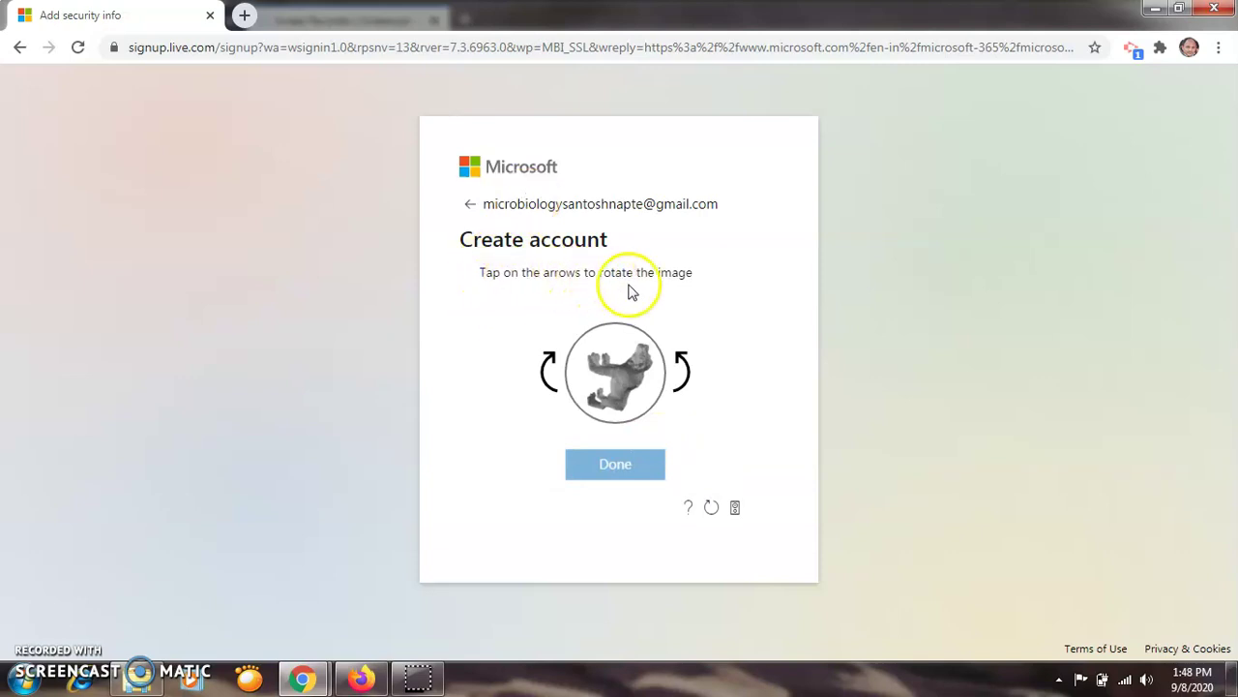
pyautogui.click(681, 366)
pyautogui.click(681, 365)
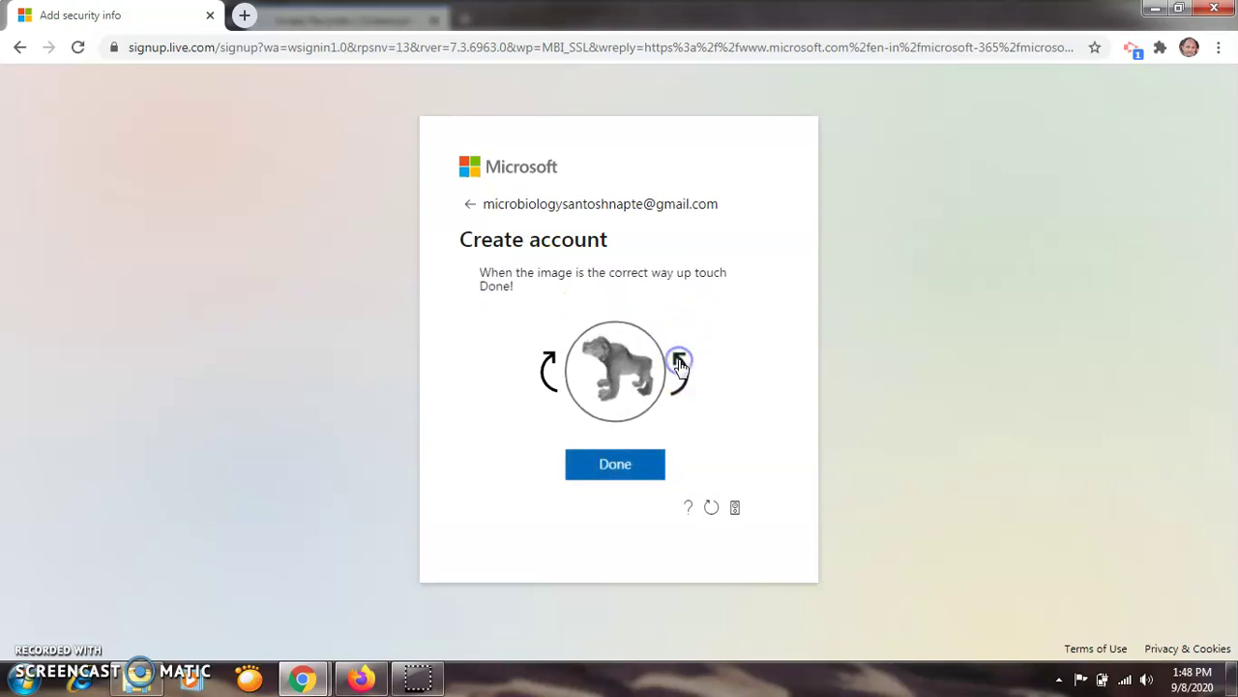
pyautogui.click(615, 471)
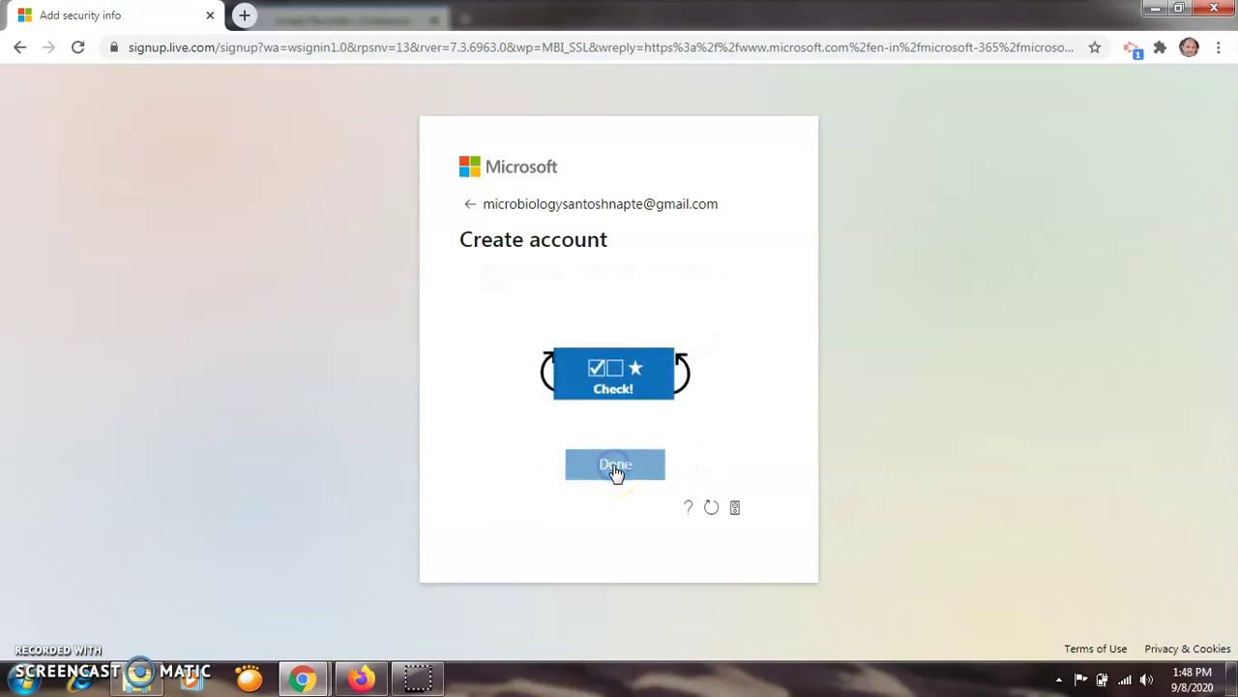
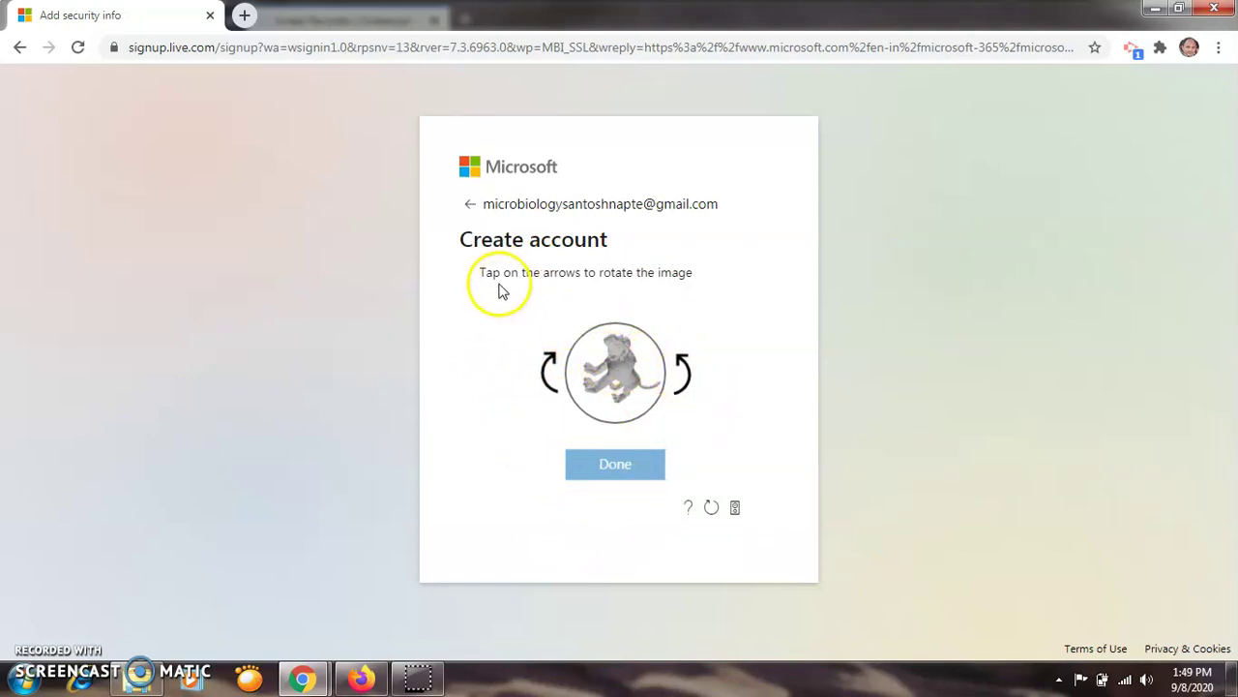
# - Rotate the verification dog picture upright and confirm it to finish creating the Microsoft account
pyautogui.click(682, 368)
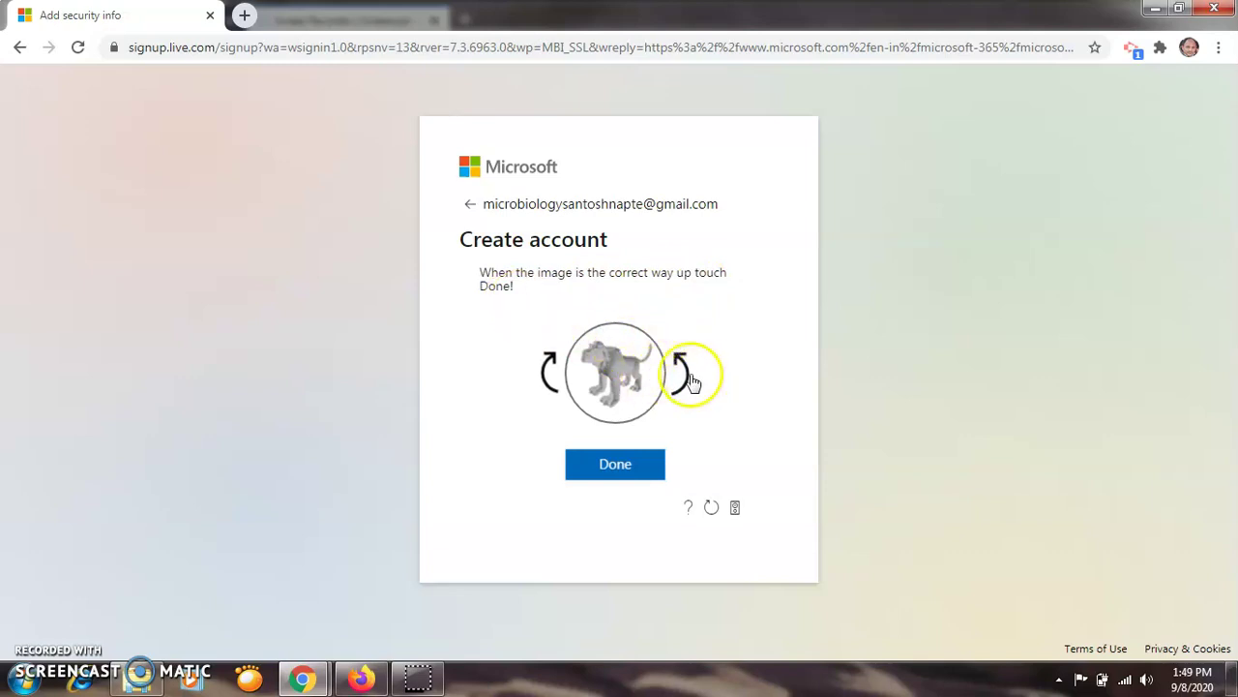
pyautogui.click(682, 365)
pyautogui.click(682, 366)
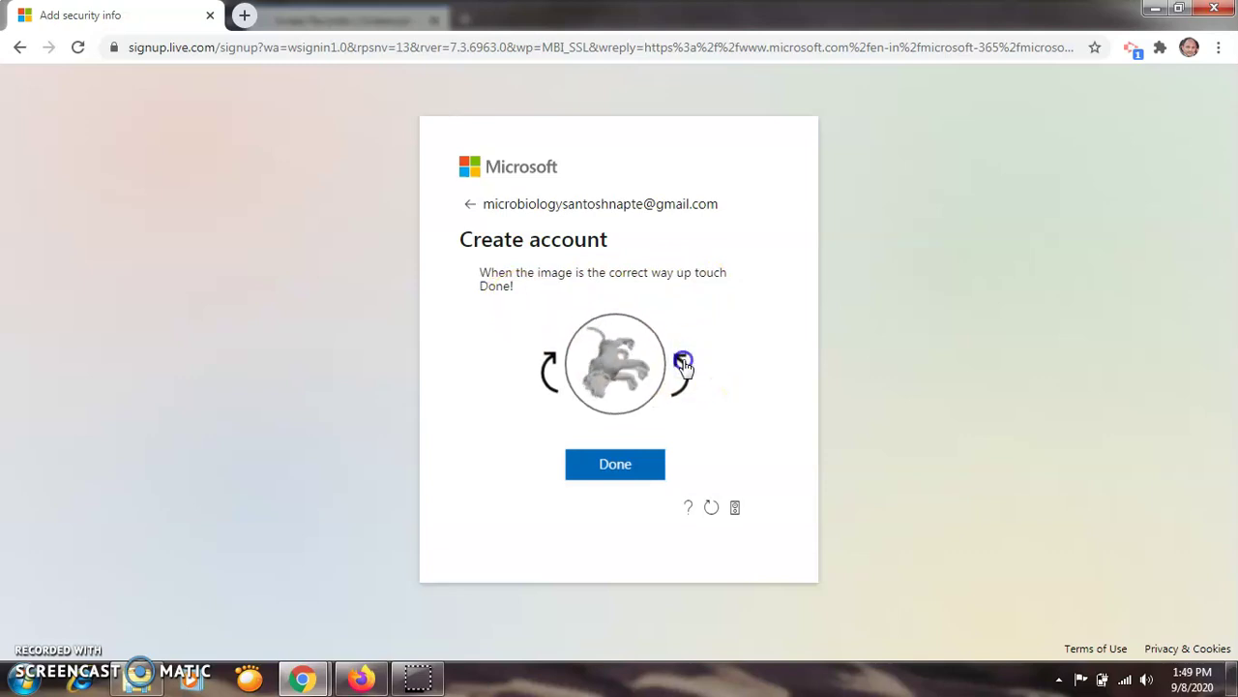
pyautogui.click(682, 365)
pyautogui.click(682, 366)
pyautogui.click(682, 365)
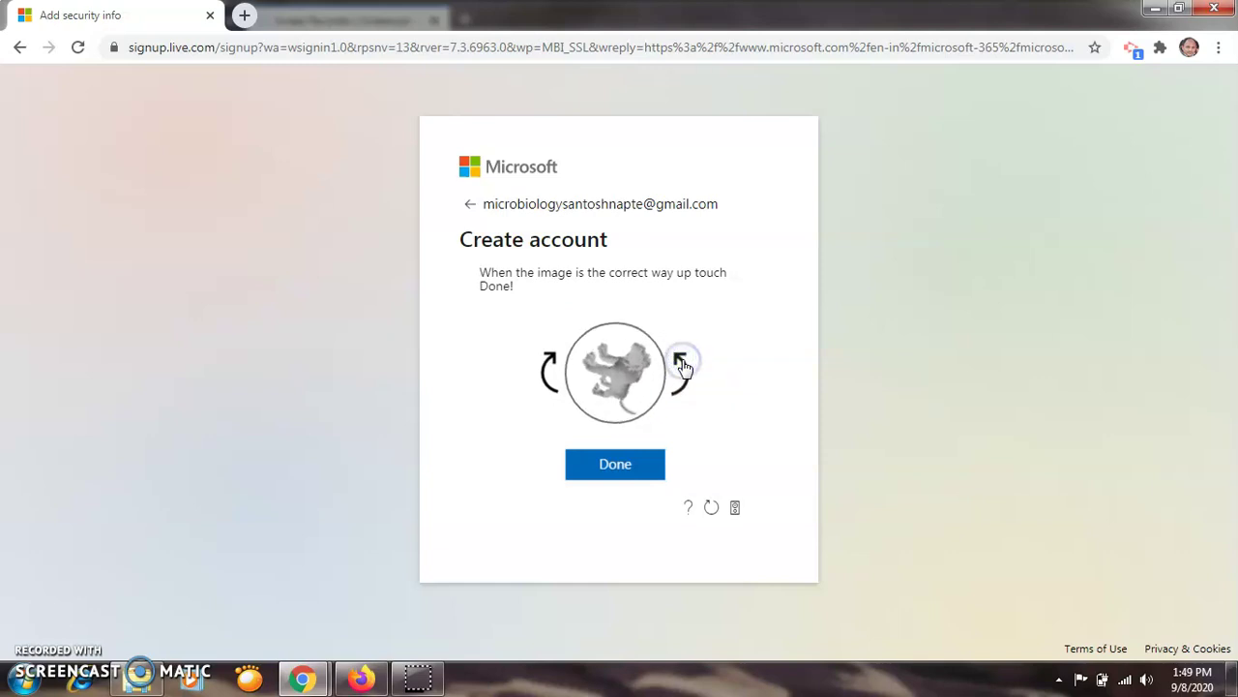
pyautogui.click(683, 366)
pyautogui.click(682, 365)
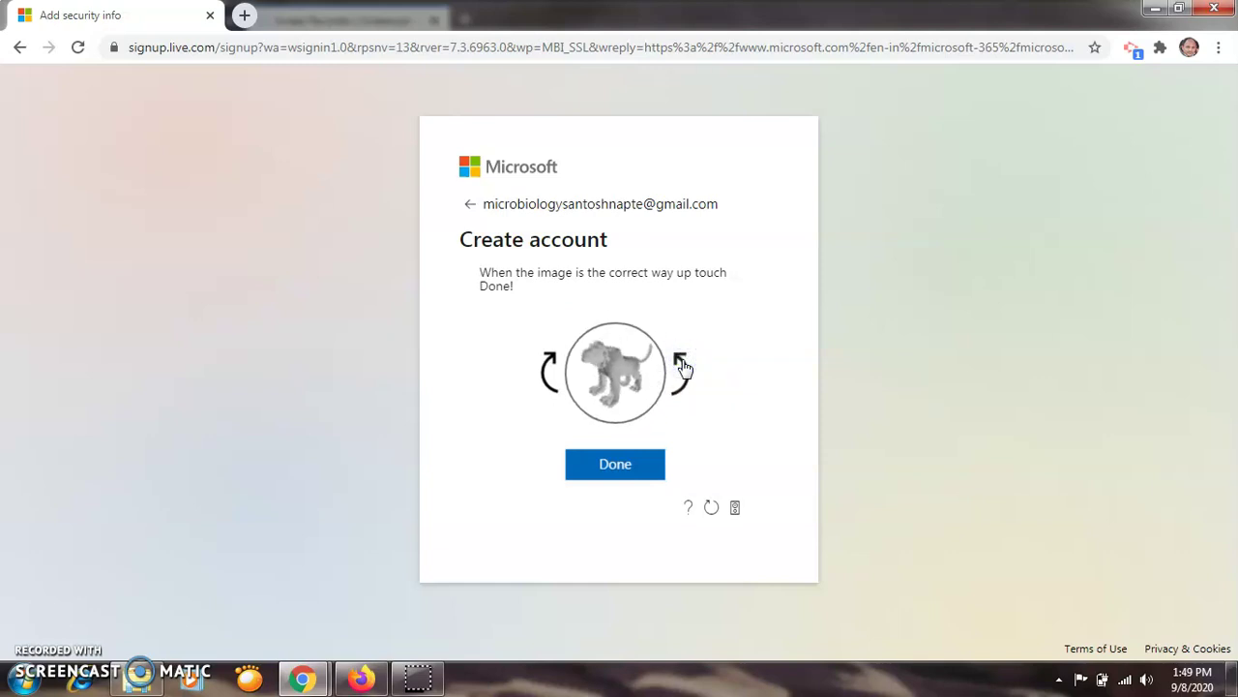
pyautogui.click(620, 443)
pyautogui.click(619, 468)
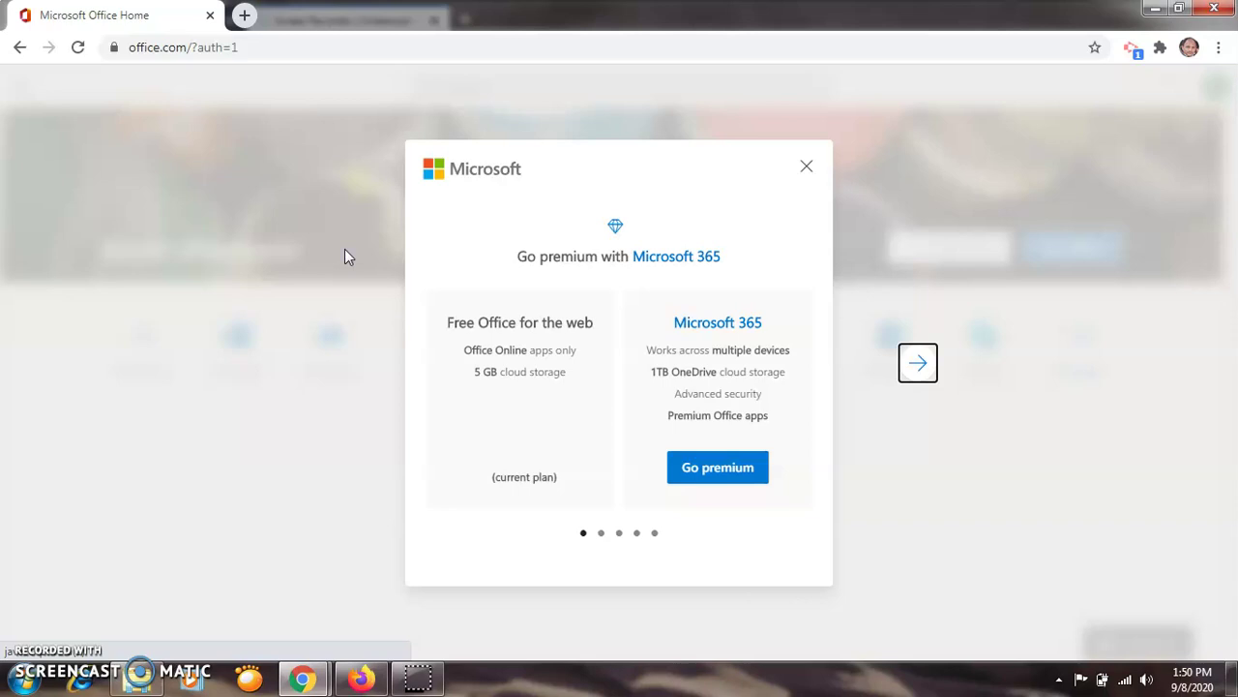
# - Page through the three welcome-tour slides on Office Home, then close the tour
pyautogui.click(918, 364)
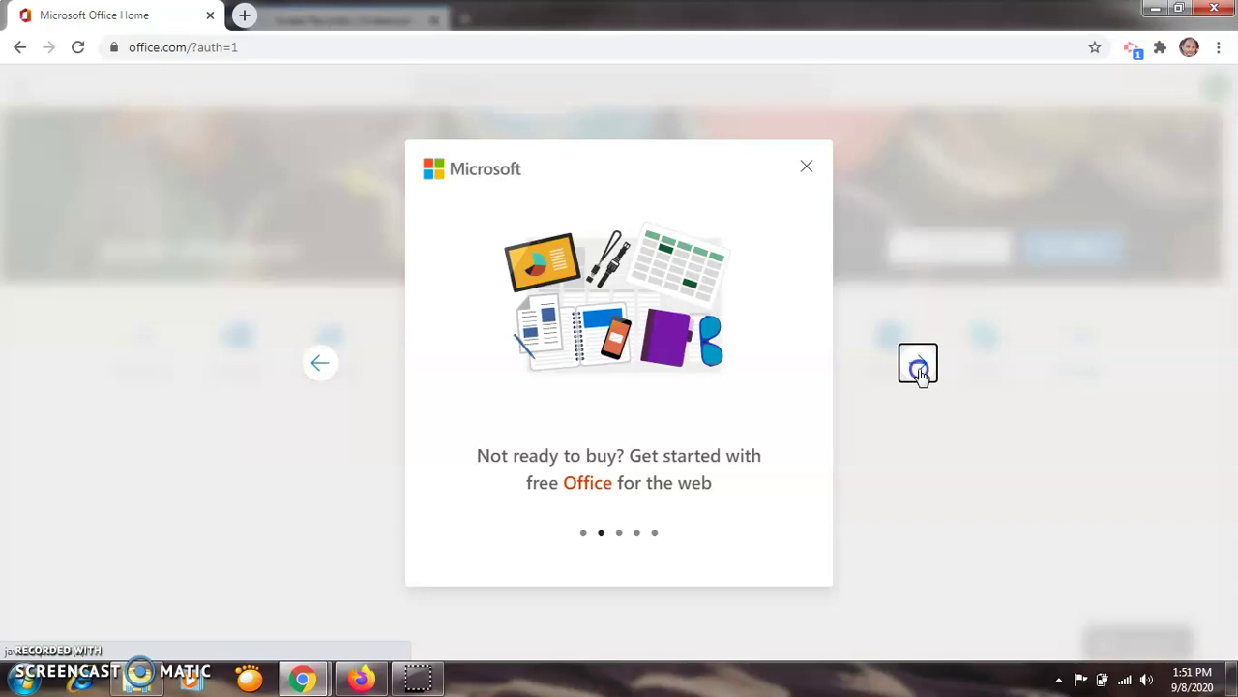
pyautogui.click(918, 365)
pyautogui.click(918, 366)
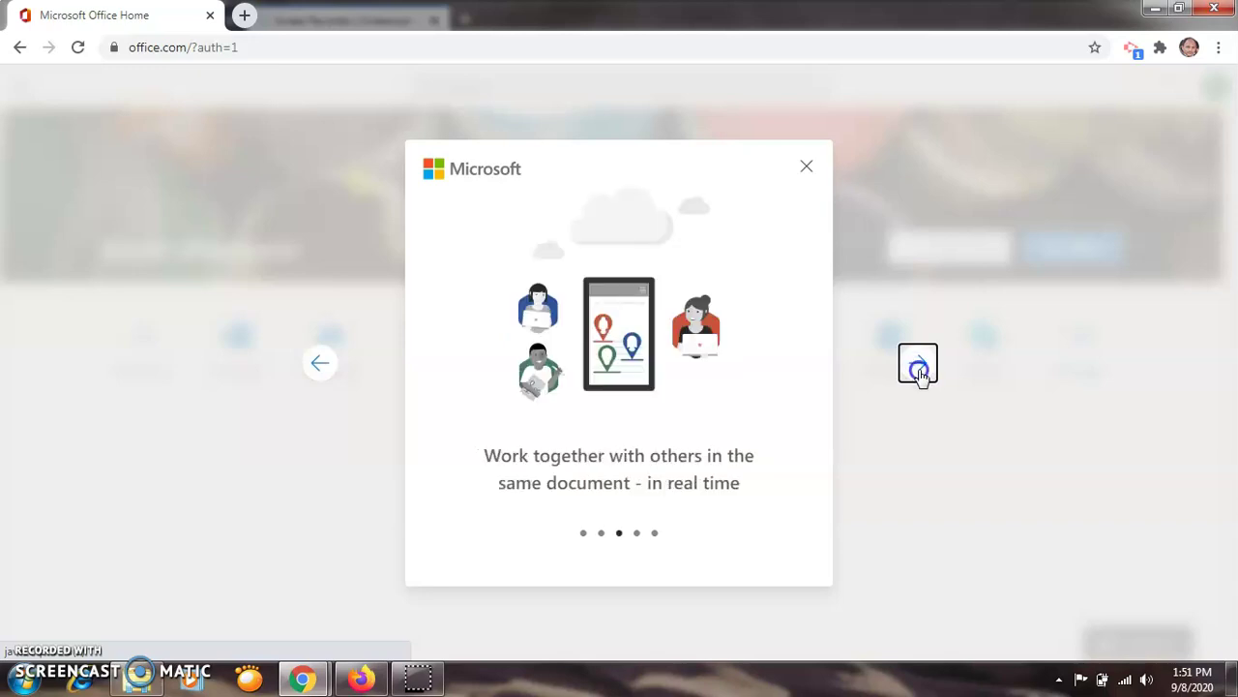
pyautogui.click(808, 169)
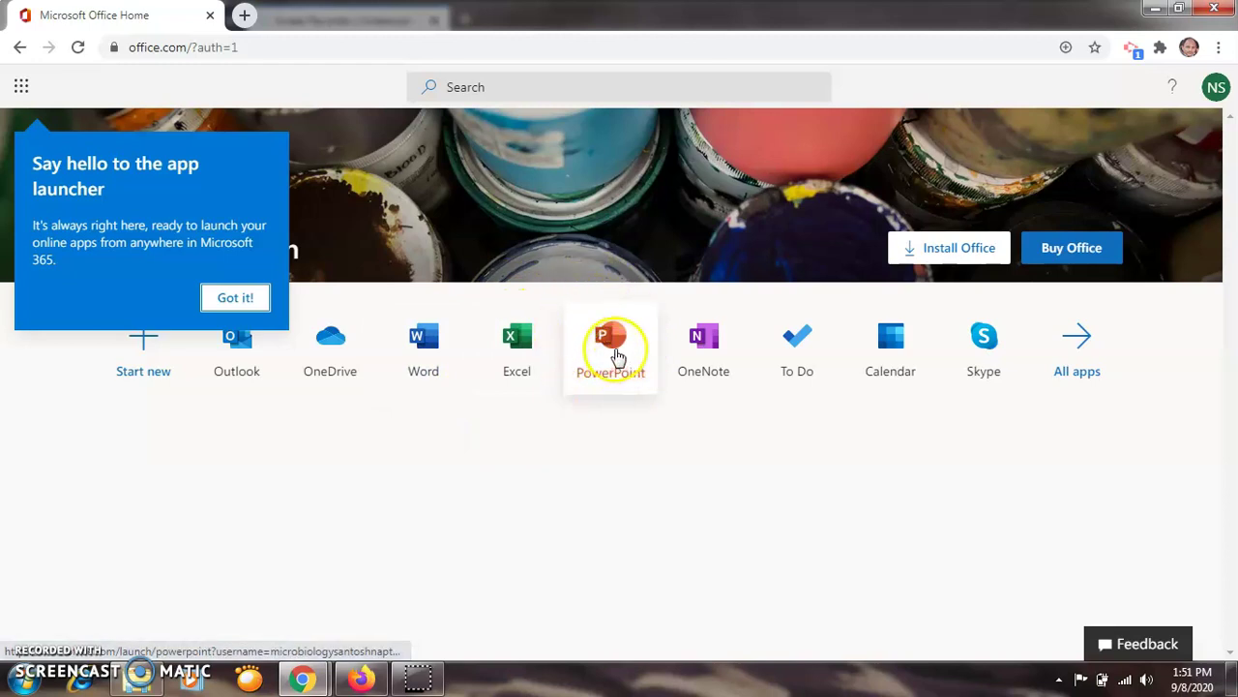
# - Open PowerPoint from the Office Home app row
pyautogui.click(616, 345)
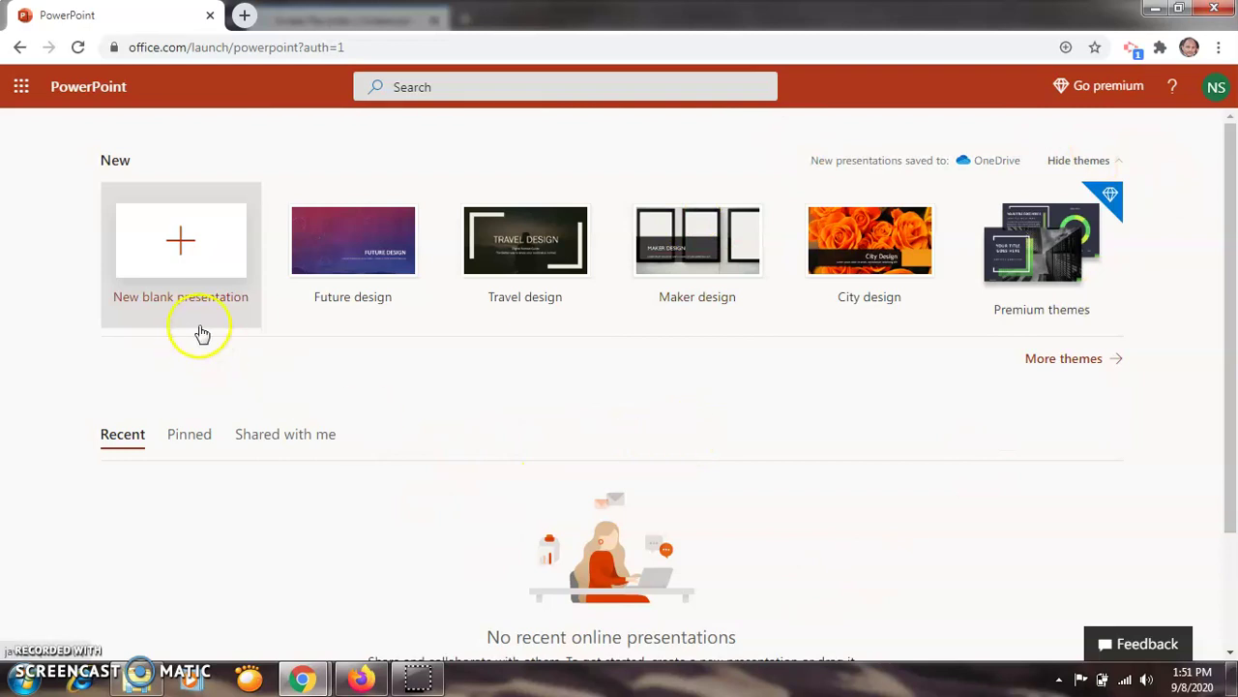
# - Create a new blank presentation from the PowerPoint start page
pyautogui.click(177, 250)
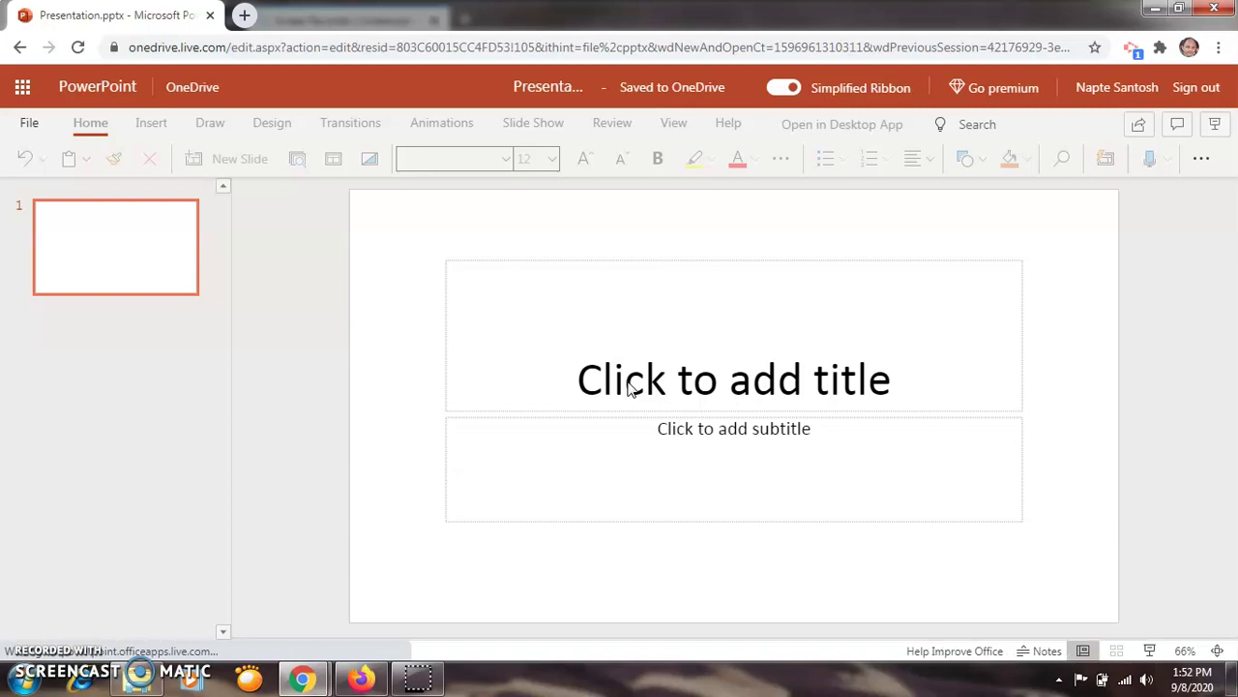
# - Title the slide 'Dairy Microbilogy', deleting the stray extra y
pyautogui.click(621, 385)
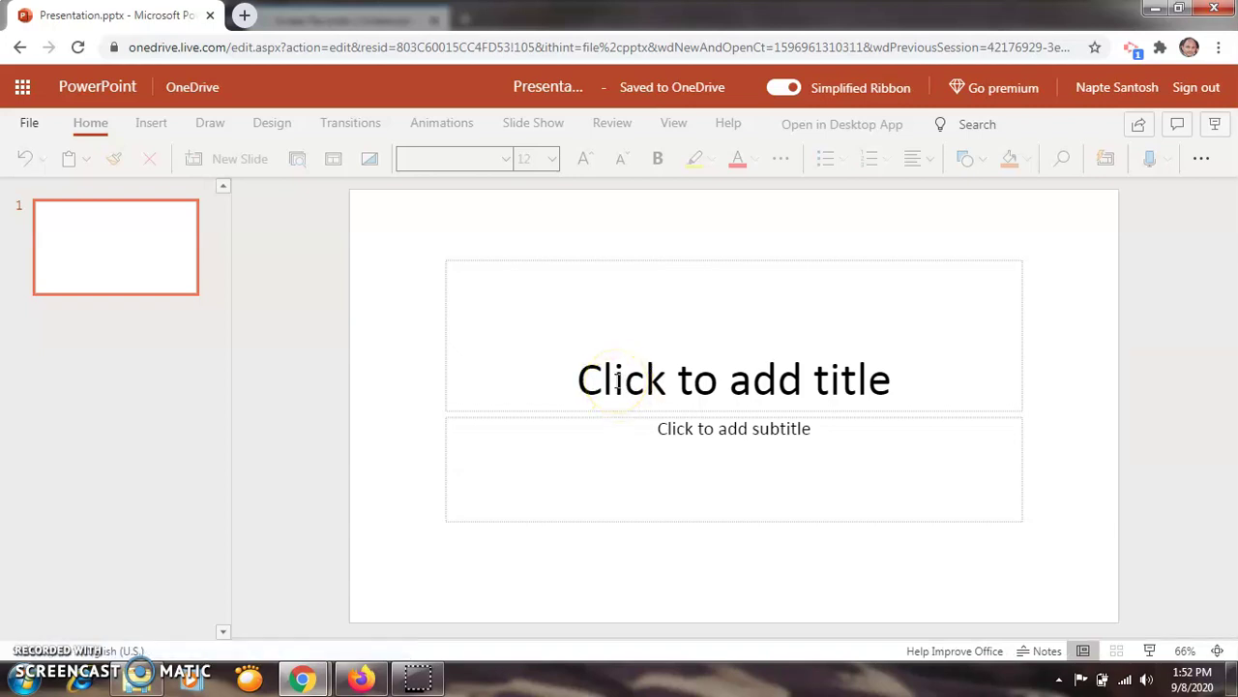
pyautogui.click(618, 383)
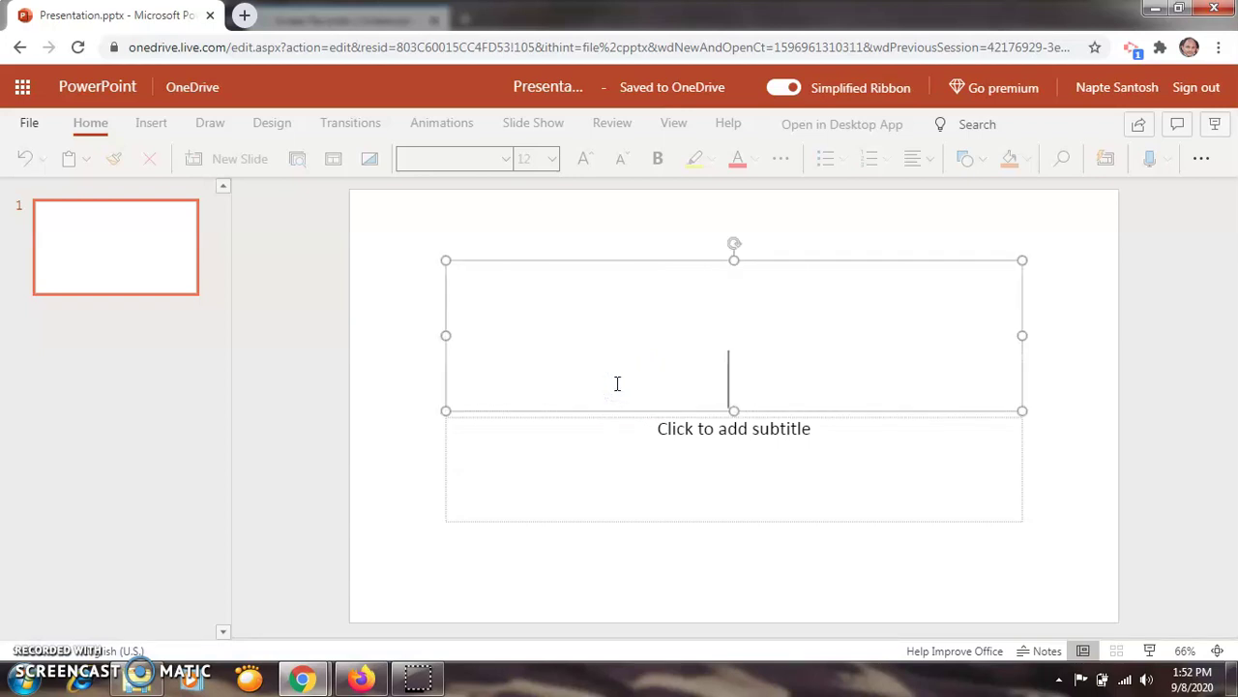
pyautogui.write('Dairy')
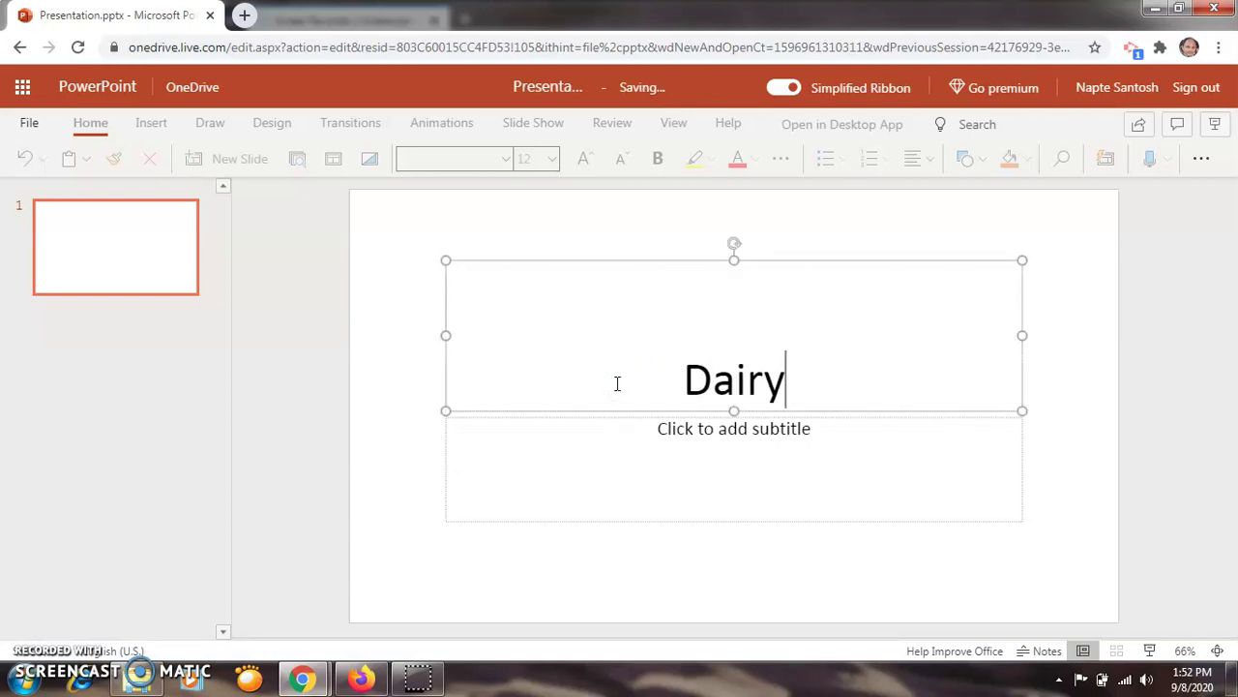
pyautogui.write(' M')
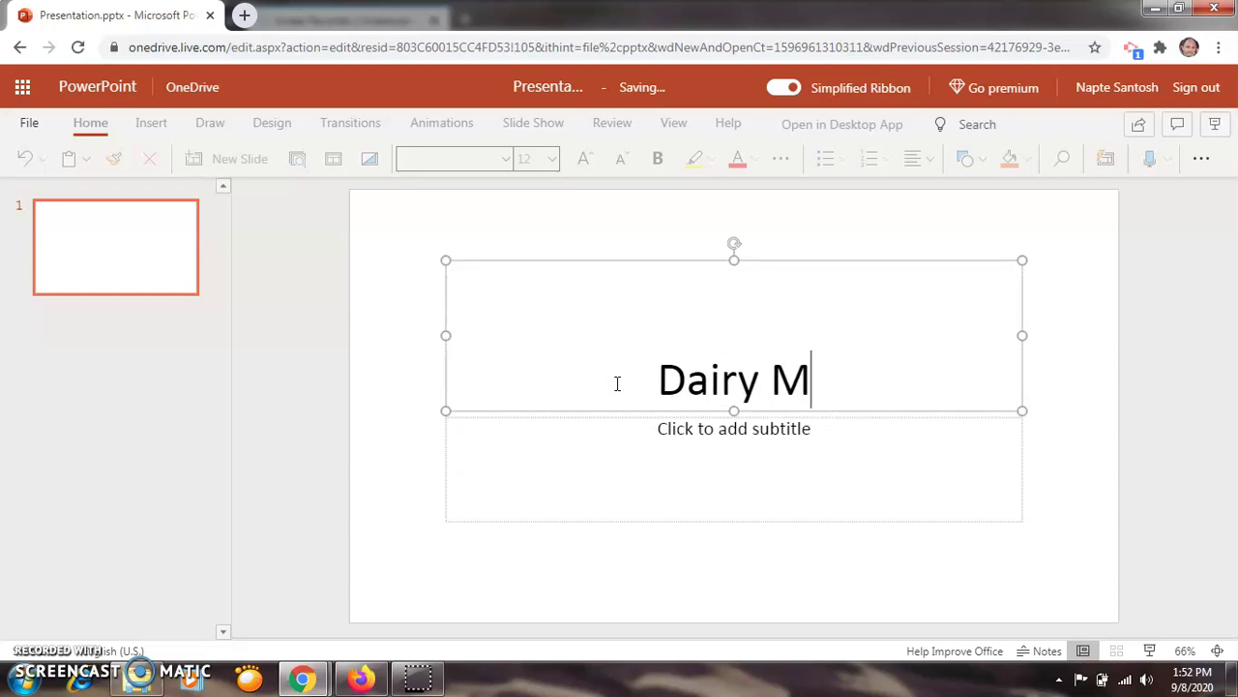
pyautogui.write('icrobilo')
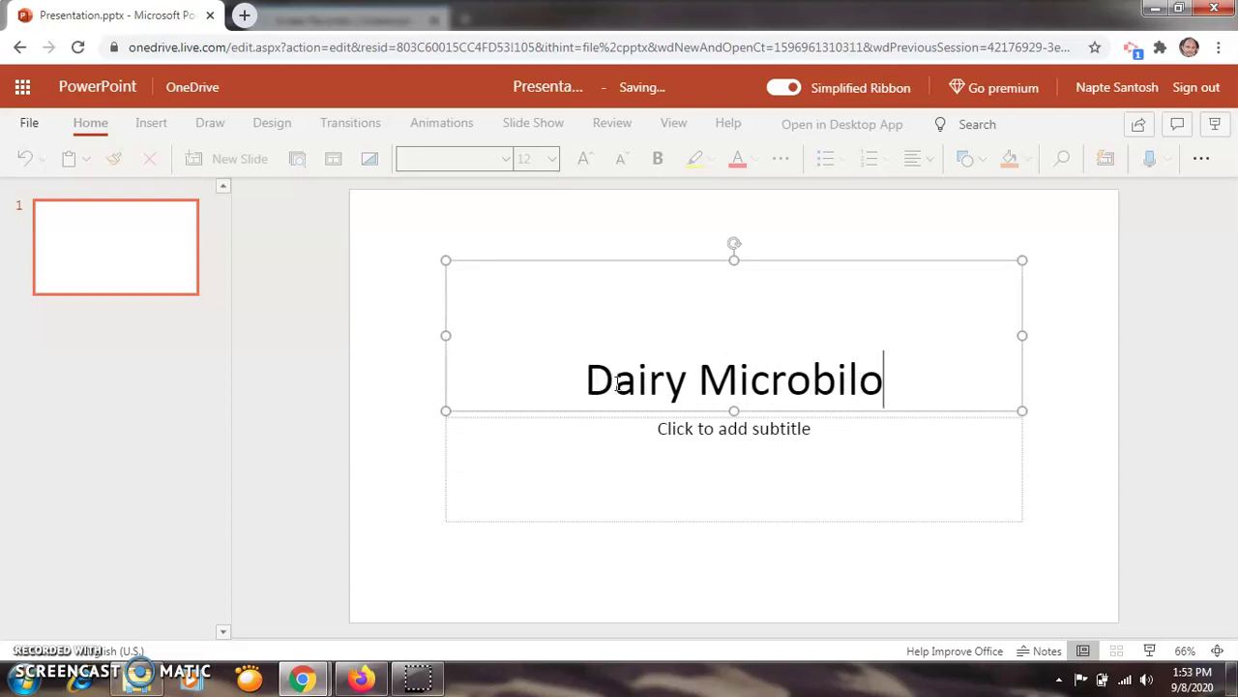
pyautogui.write('g')
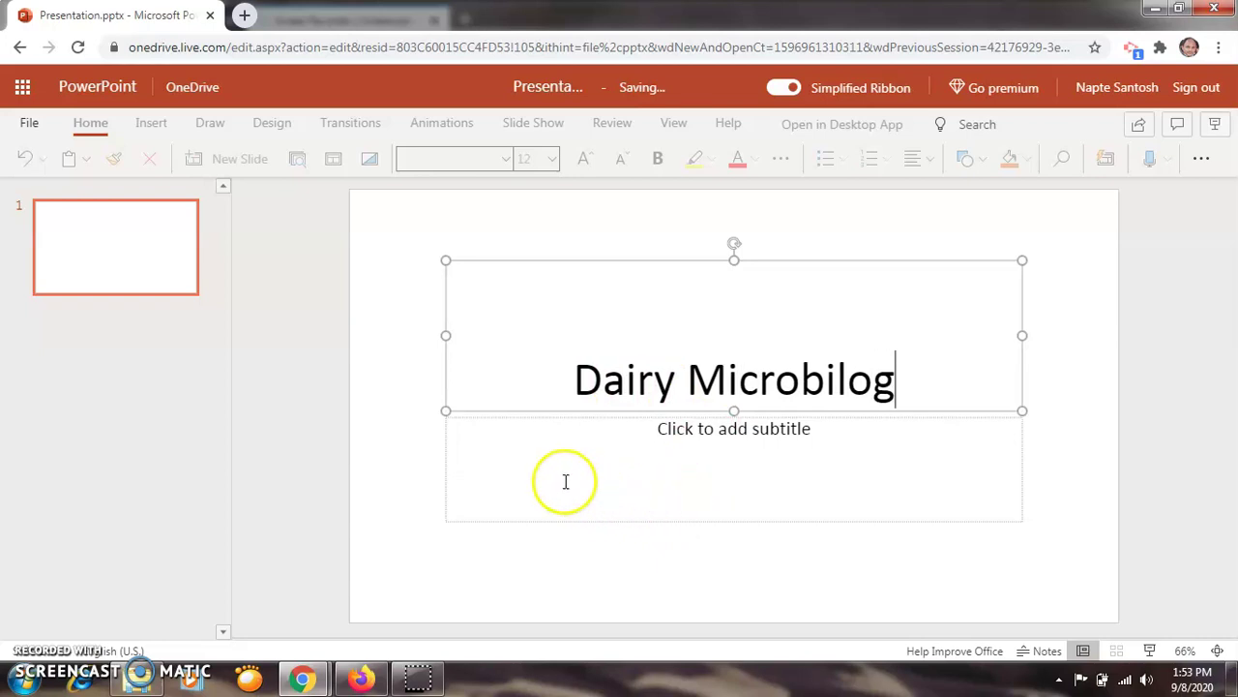
pyautogui.write('yy')
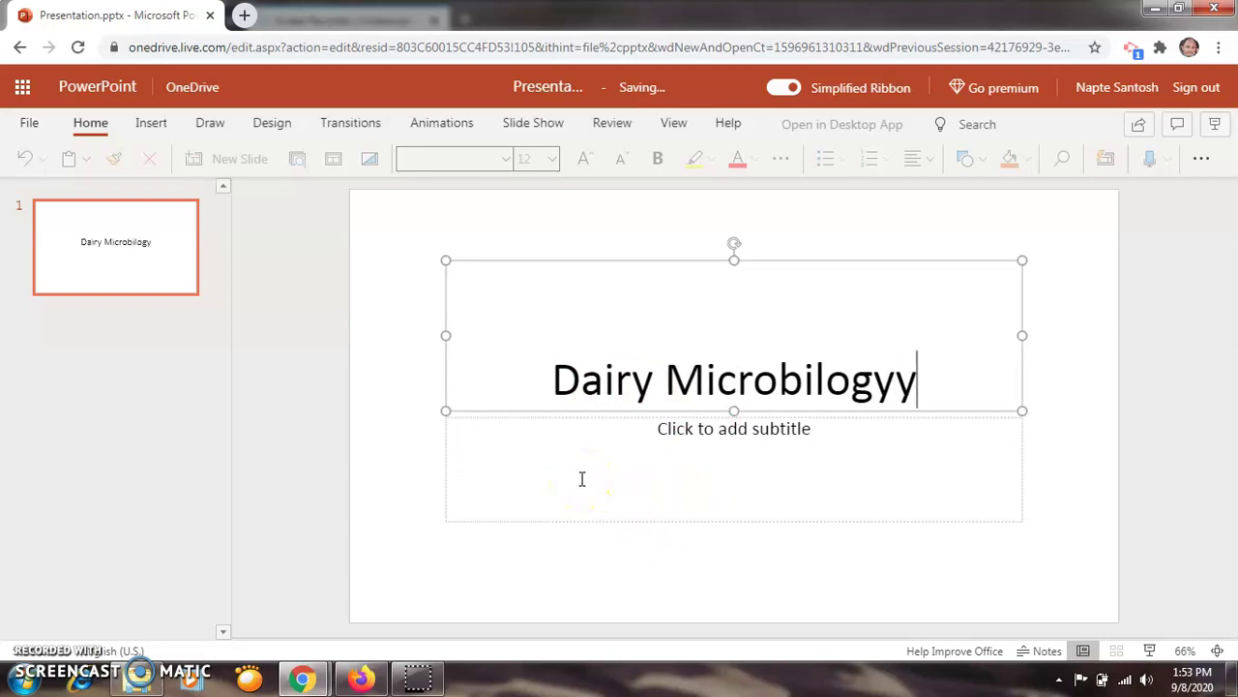
pyautogui.press('BackSpace')
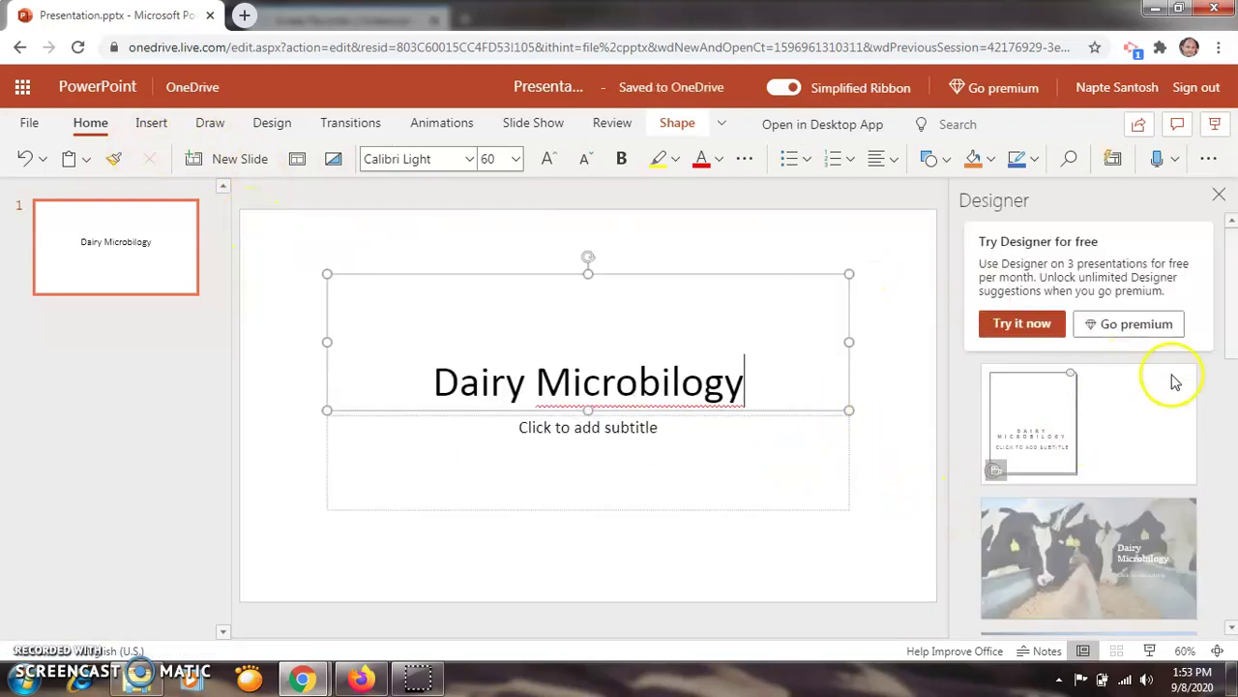
# - Scroll down the Designer pane and load more design ideas
pyautogui.moveTo(1232, 341); pyautogui.dragTo(1225, 374)
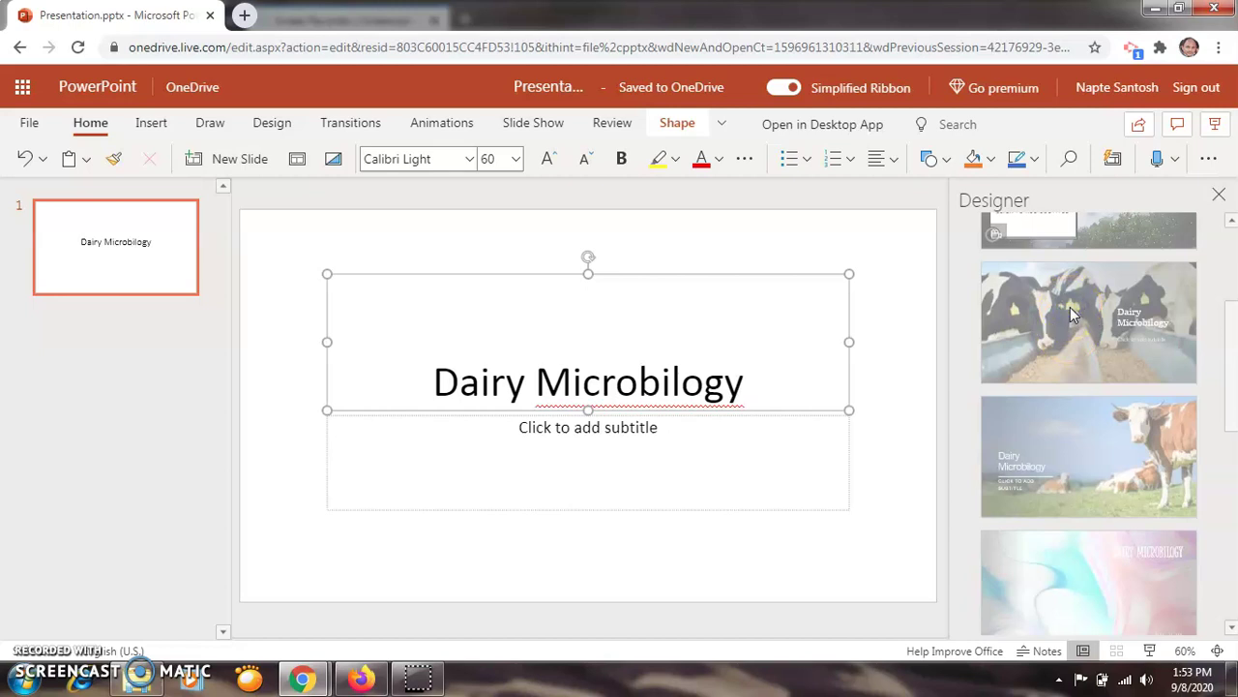
pyautogui.moveTo(1234, 361); pyautogui.dragTo(1229, 565)
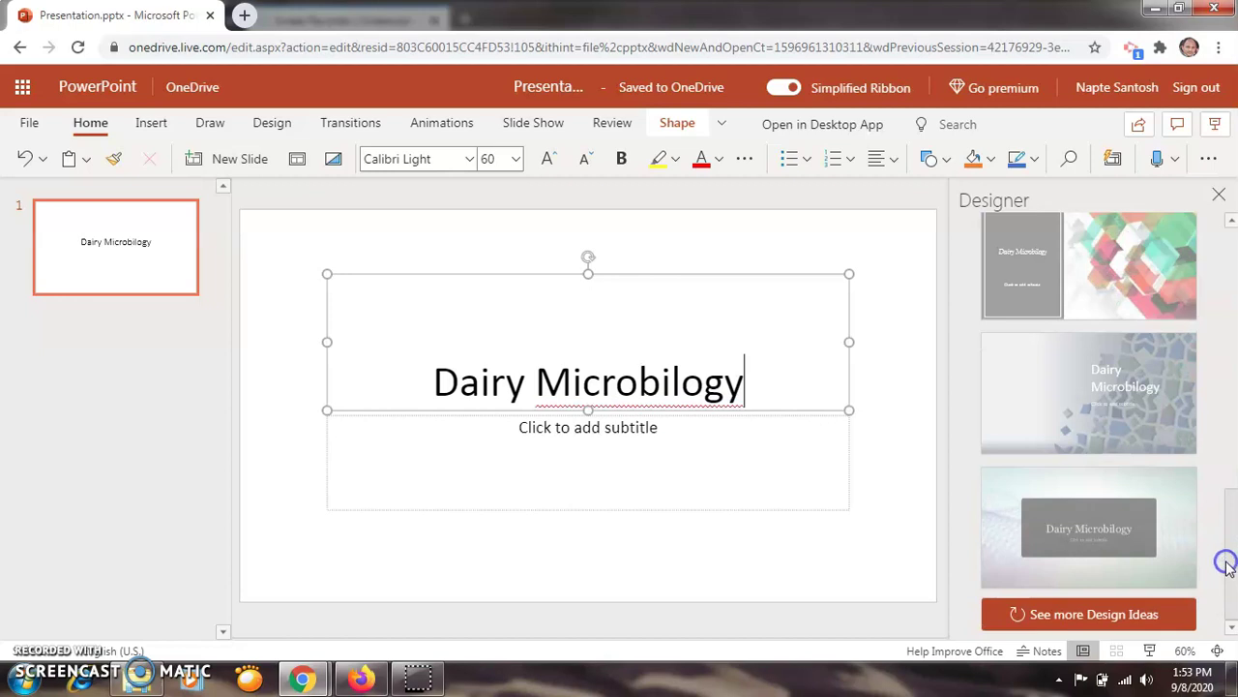
pyautogui.click(1097, 616)
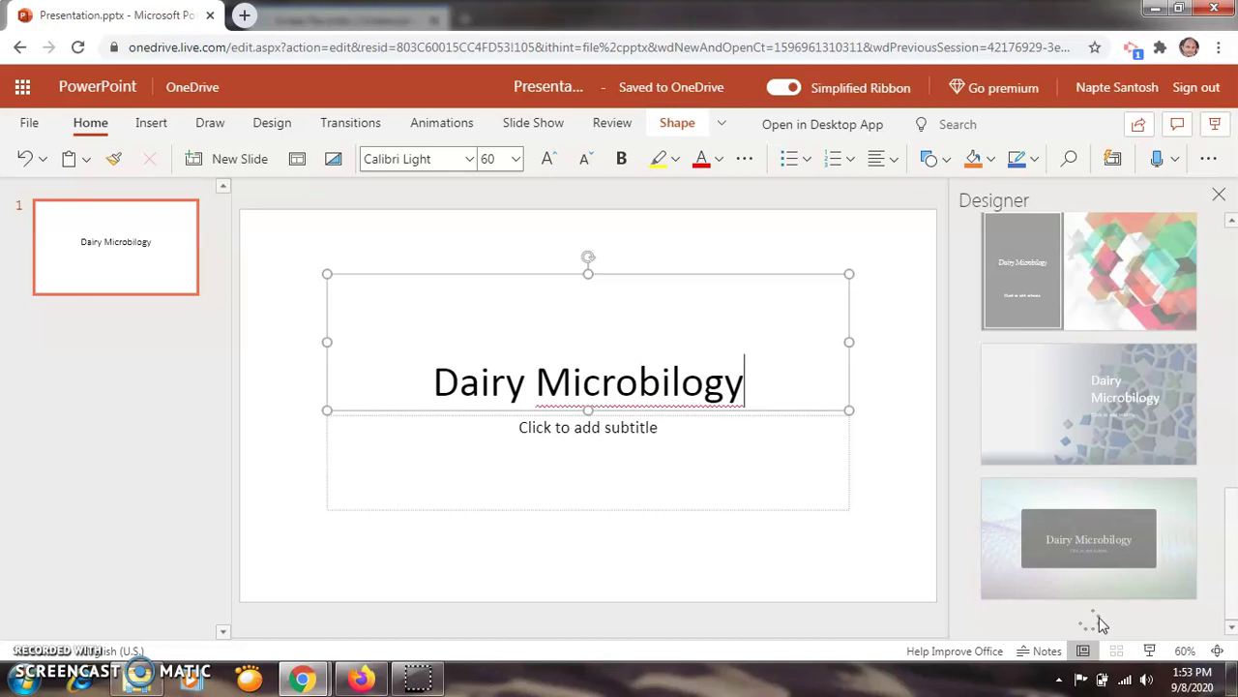
pyautogui.click(1227, 477)
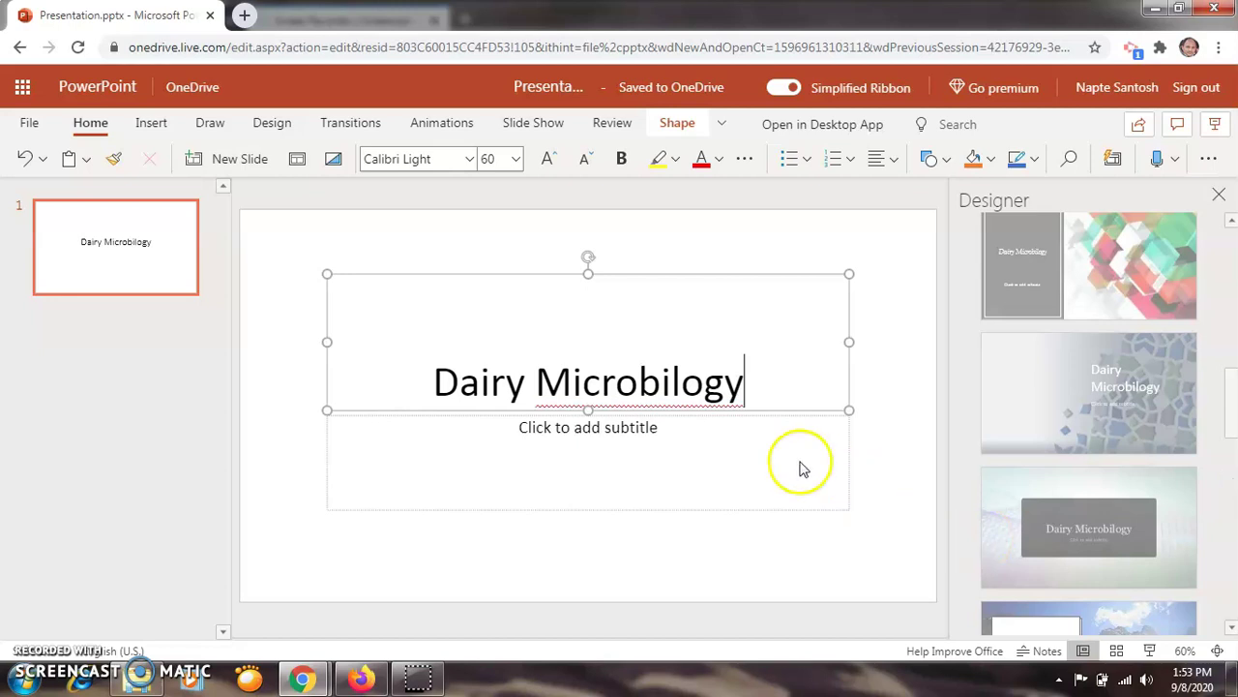
# - Insert the missing 'o' so the title reads 'Dairy Microbiology', then browse the Designer ideas
pyautogui.click(670, 384)
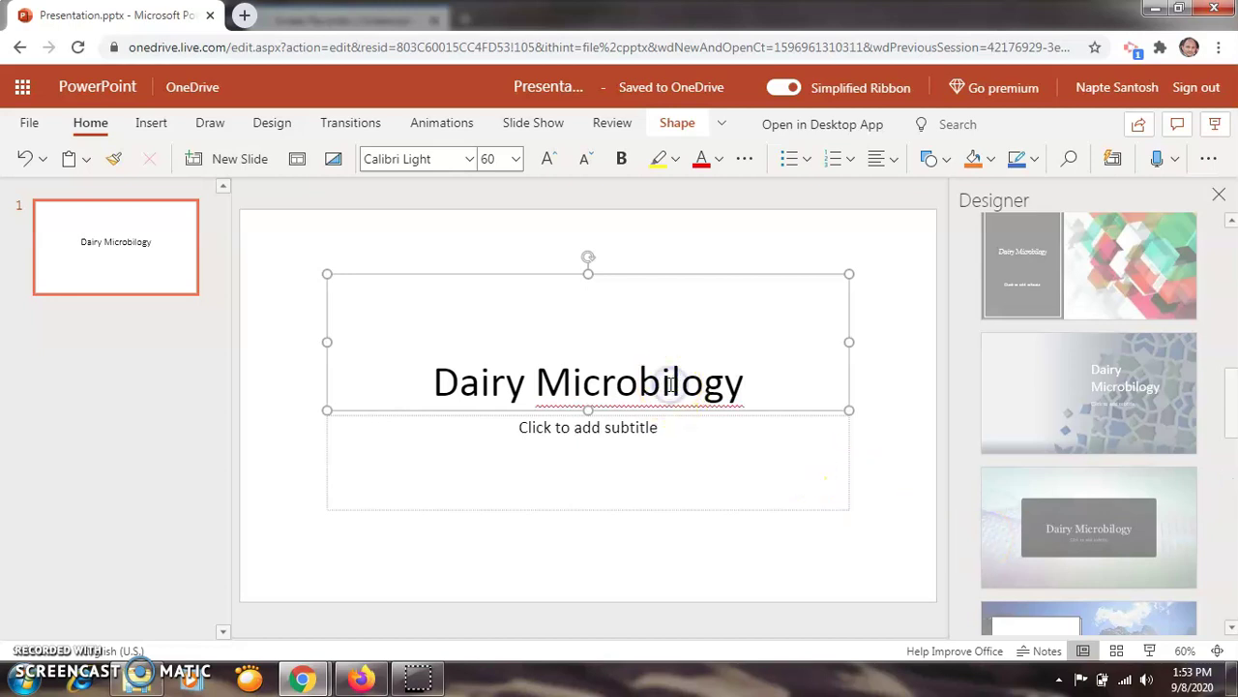
pyautogui.write('o')
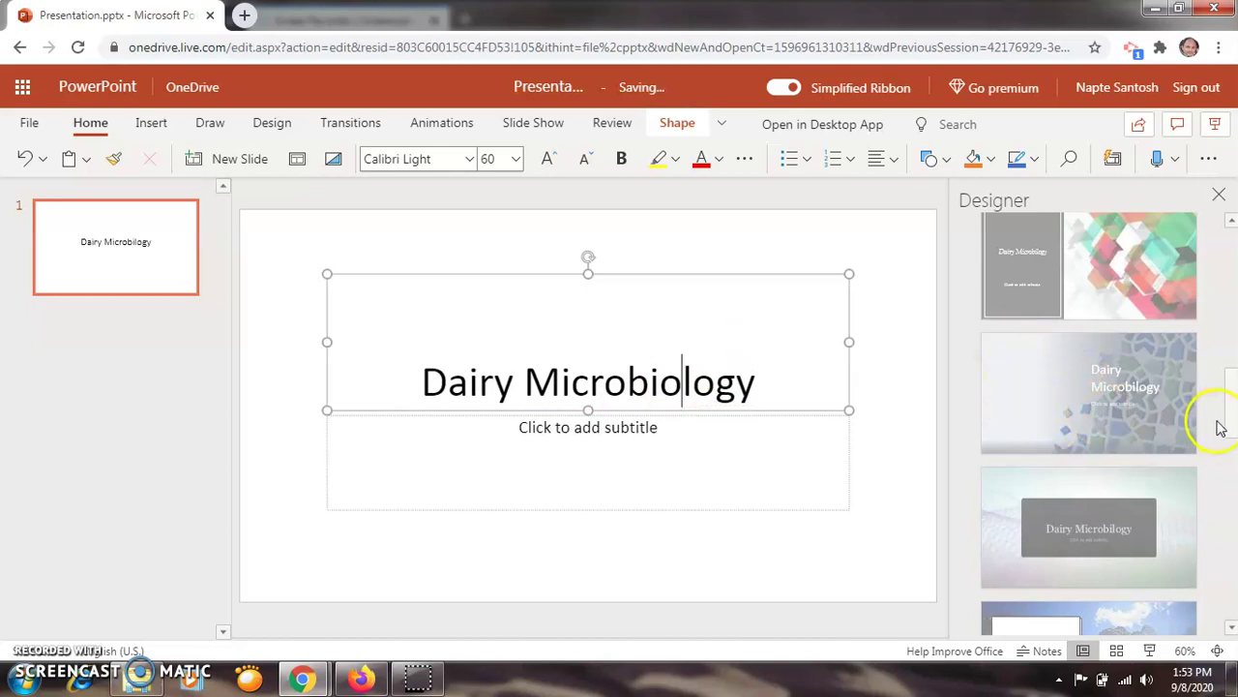
pyautogui.moveTo(1224, 416); pyautogui.dragTo(1231, 569)
pyautogui.click(1231, 568)
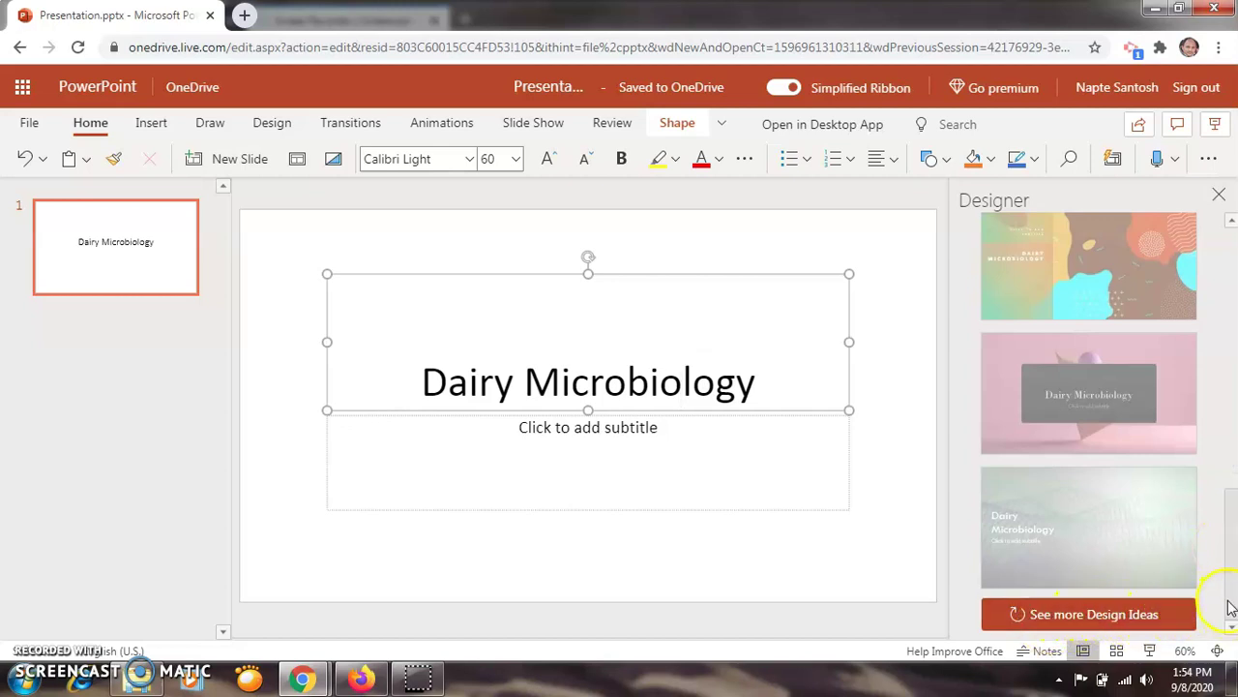
pyautogui.scroll(1, 1225, 550)
# - Accept the free Designer trial and apply the cows-at-the-feed-trough design
pyautogui.moveTo(1227, 506); pyautogui.dragTo(1227, 274)
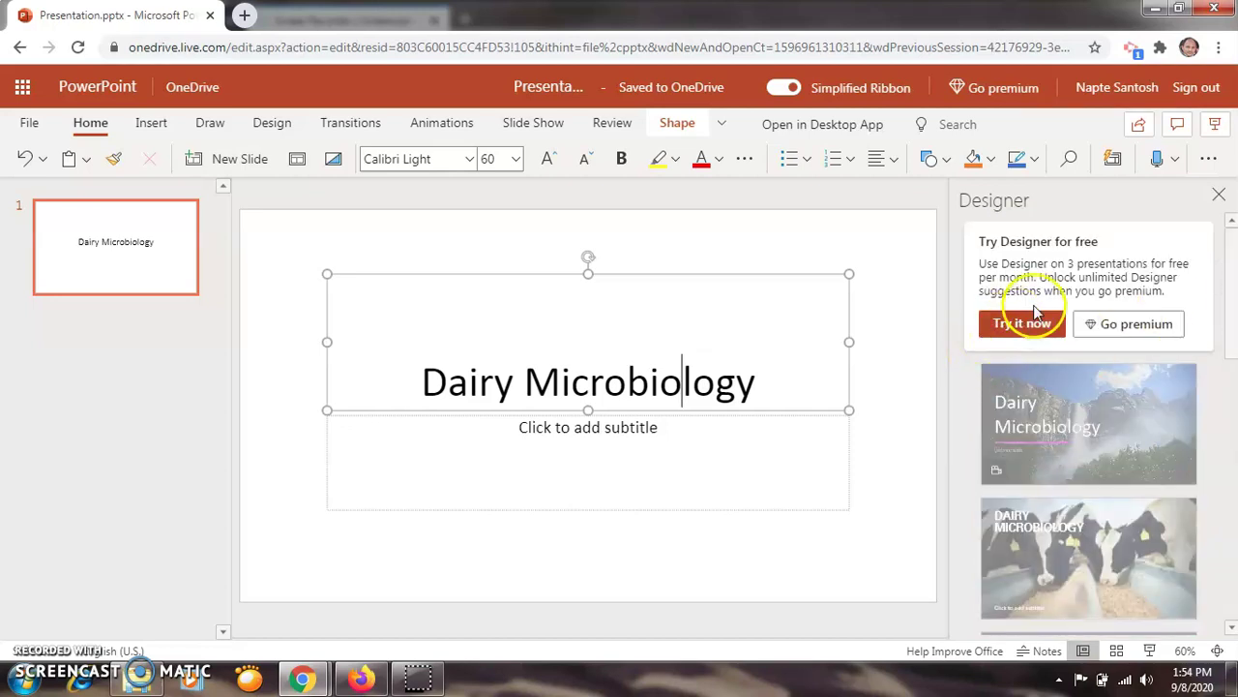
pyautogui.click(1012, 334)
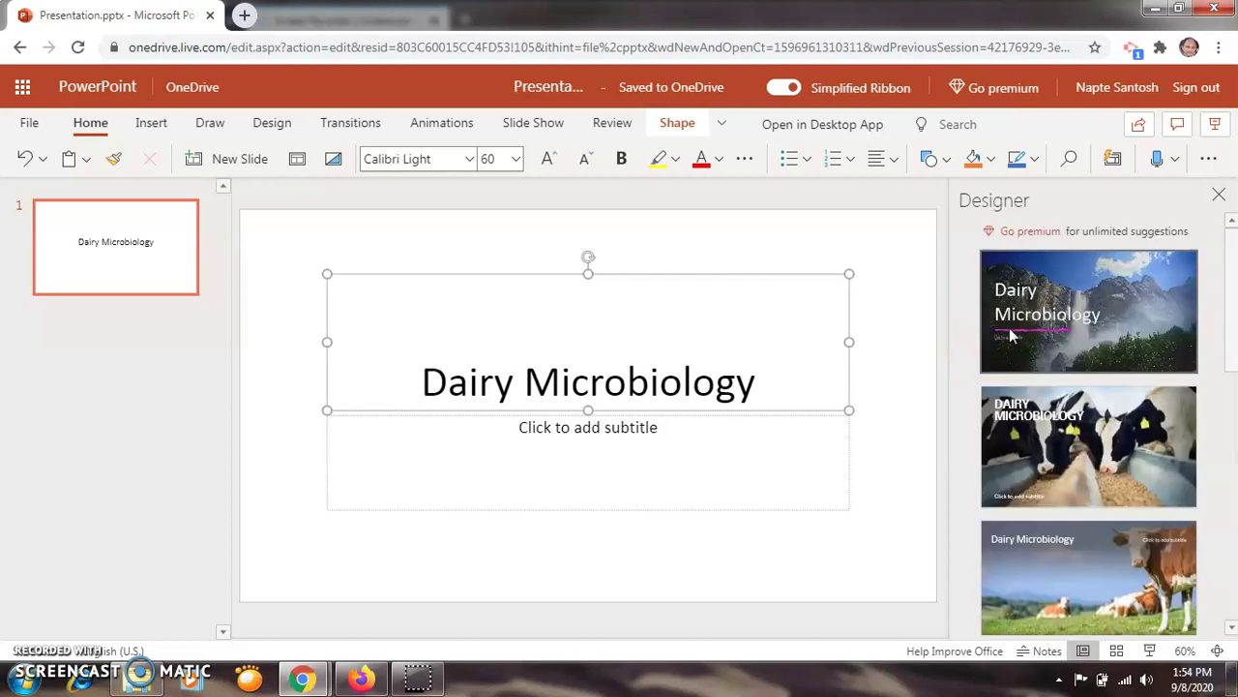
pyautogui.click(1074, 441)
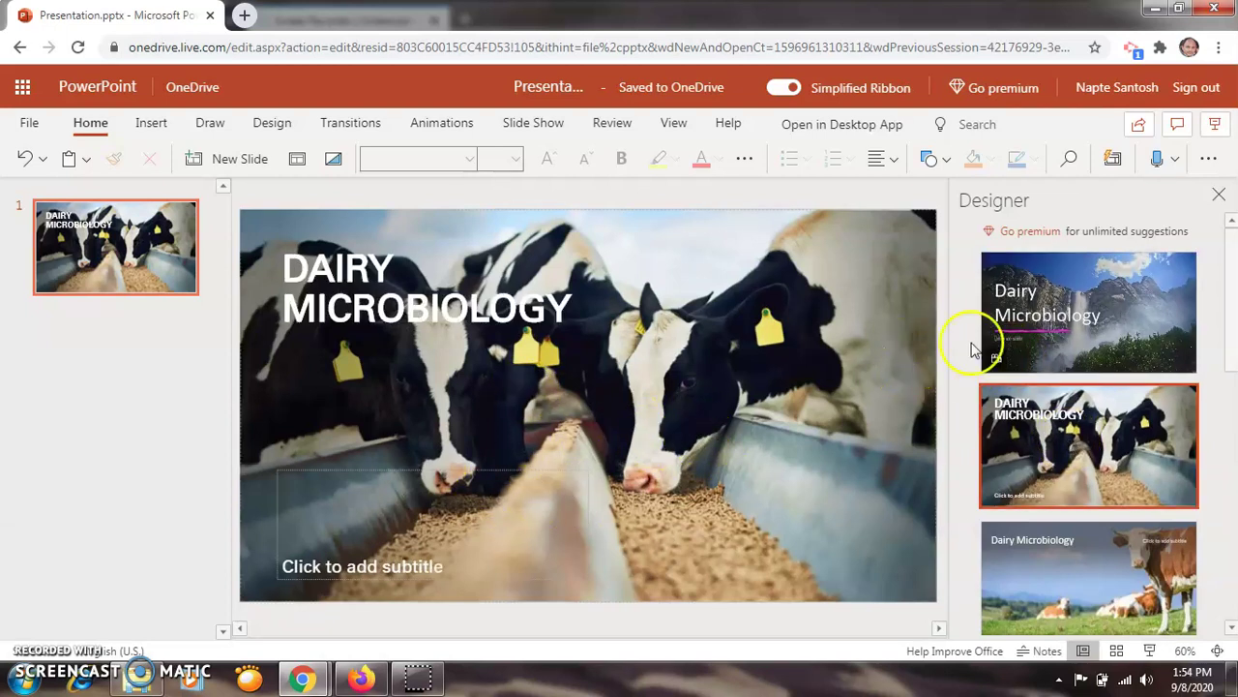
# - Apply the mountain-waterfall video design and select the Dairy Microbiology title
pyautogui.click(1037, 354)
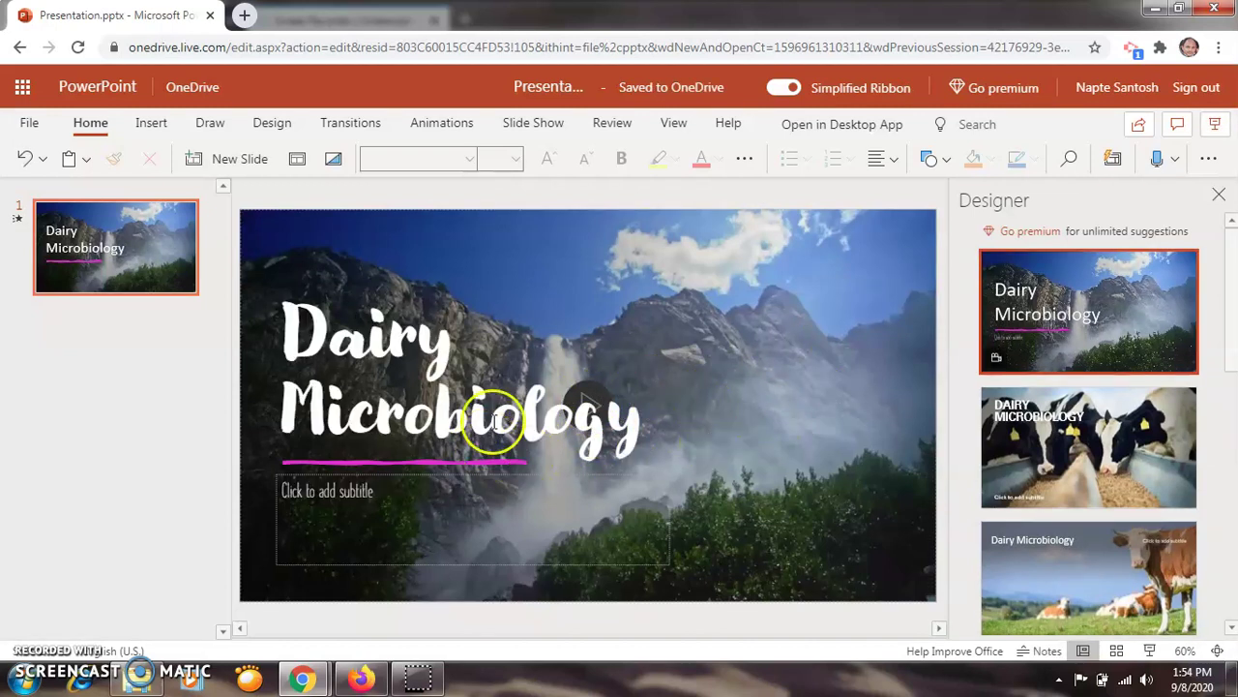
pyautogui.click(586, 400)
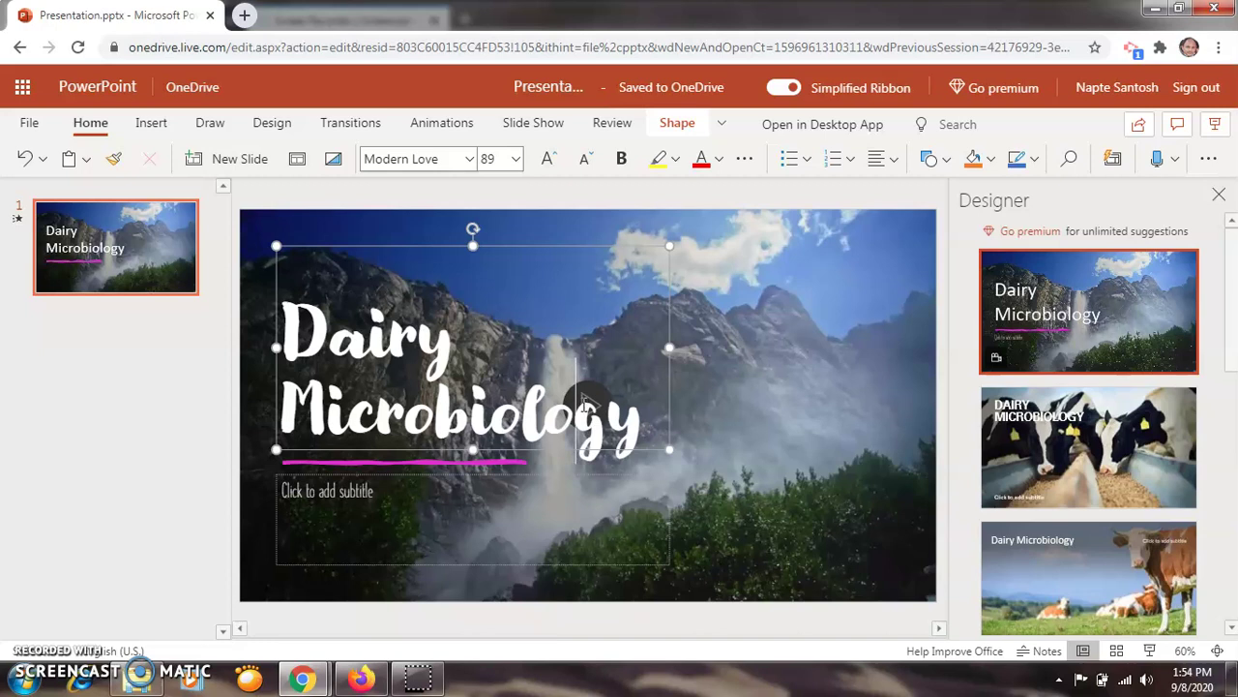
# - Select the full-slide waterfall video and play its 8-second animation
pyautogui.click(699, 394)
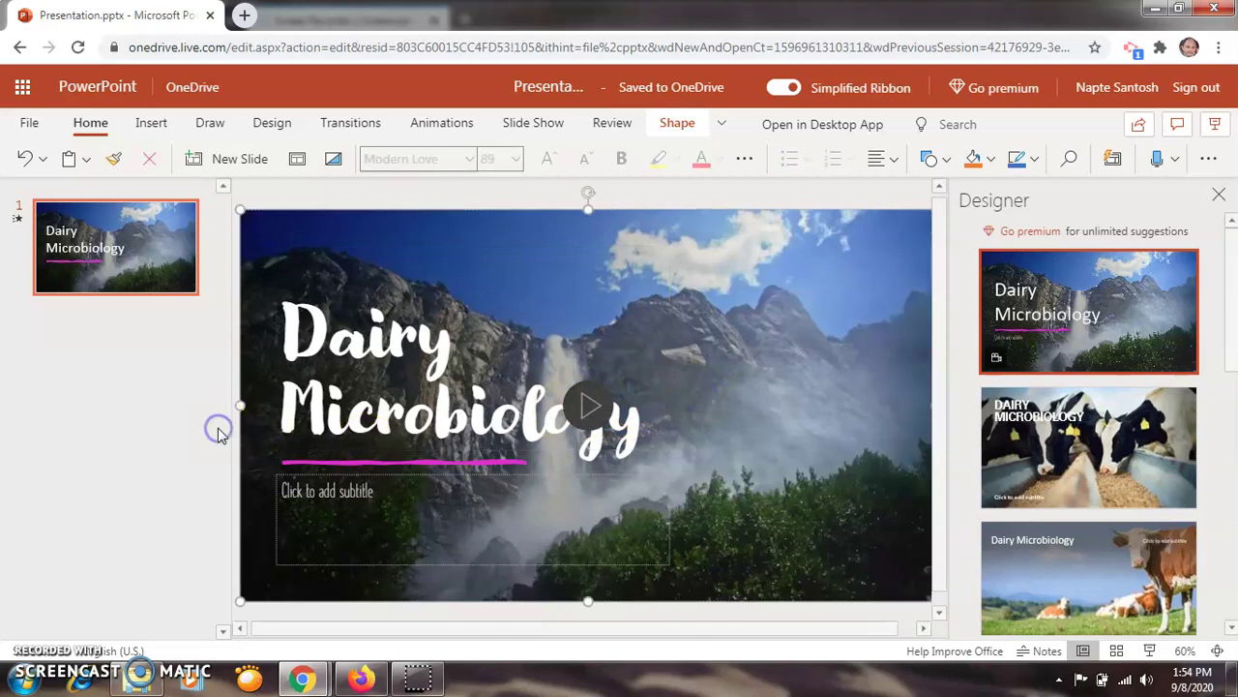
pyautogui.click(584, 402)
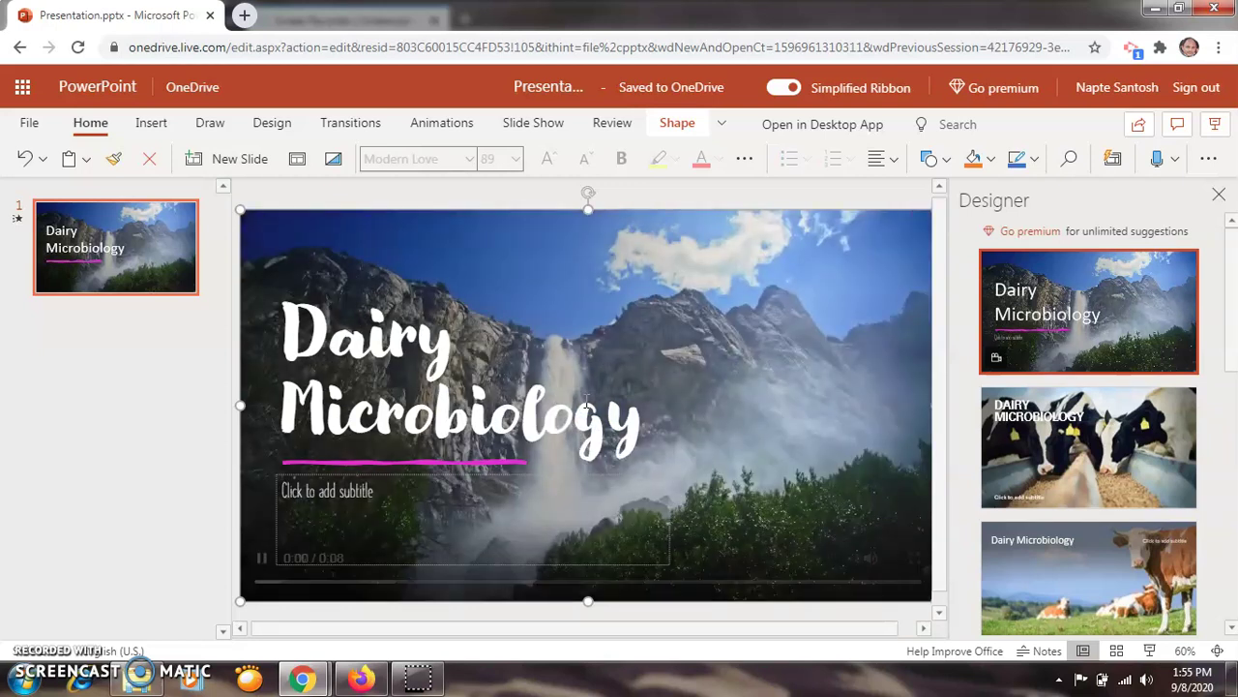
pyautogui.click(586, 403)
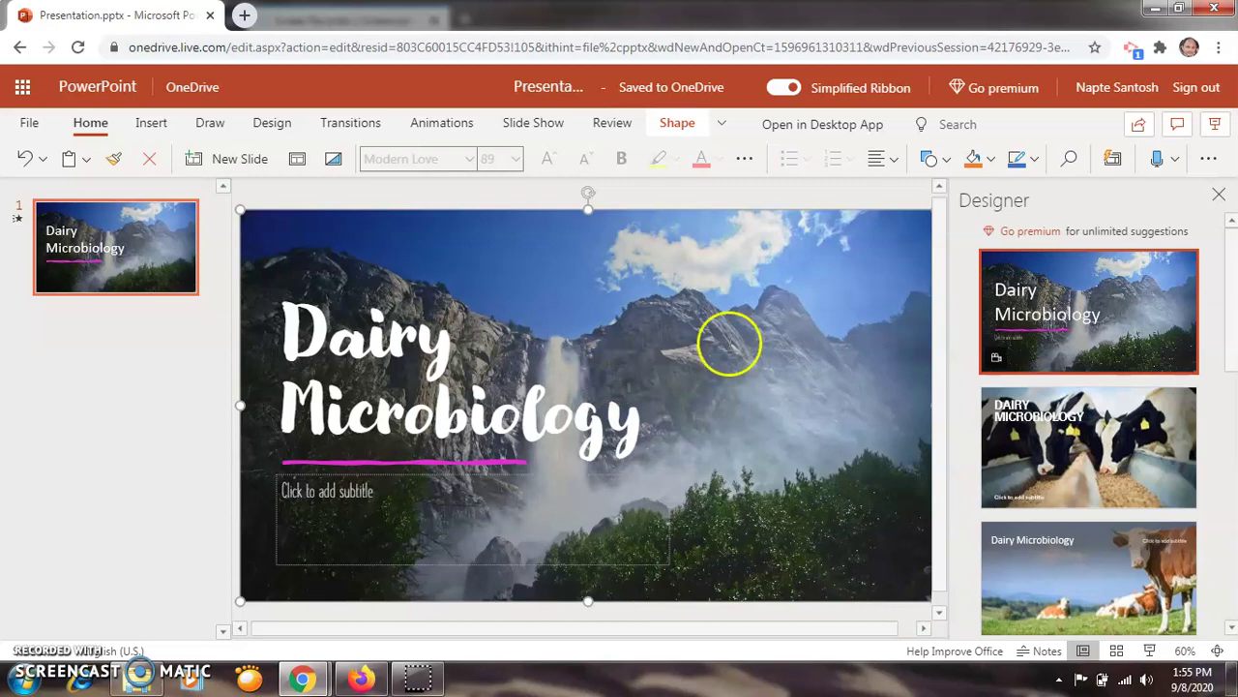
pyautogui.scroll(-3, 1232, 382)
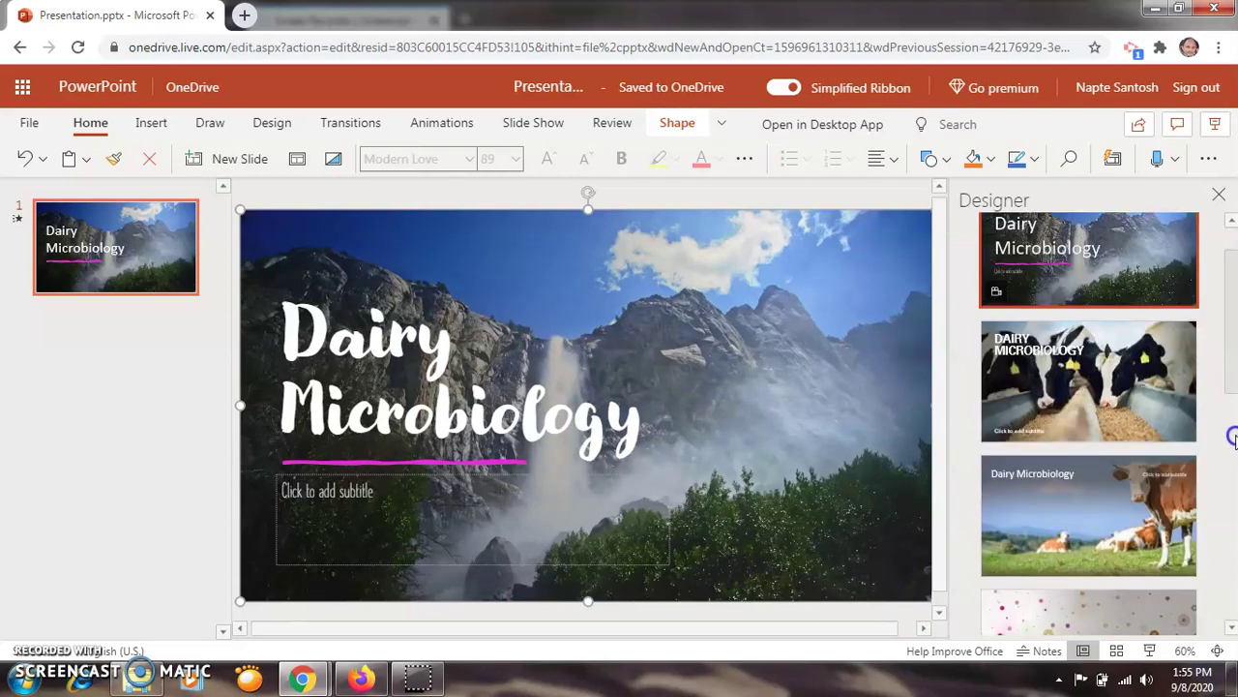
pyautogui.scroll(-5, 1231, 488)
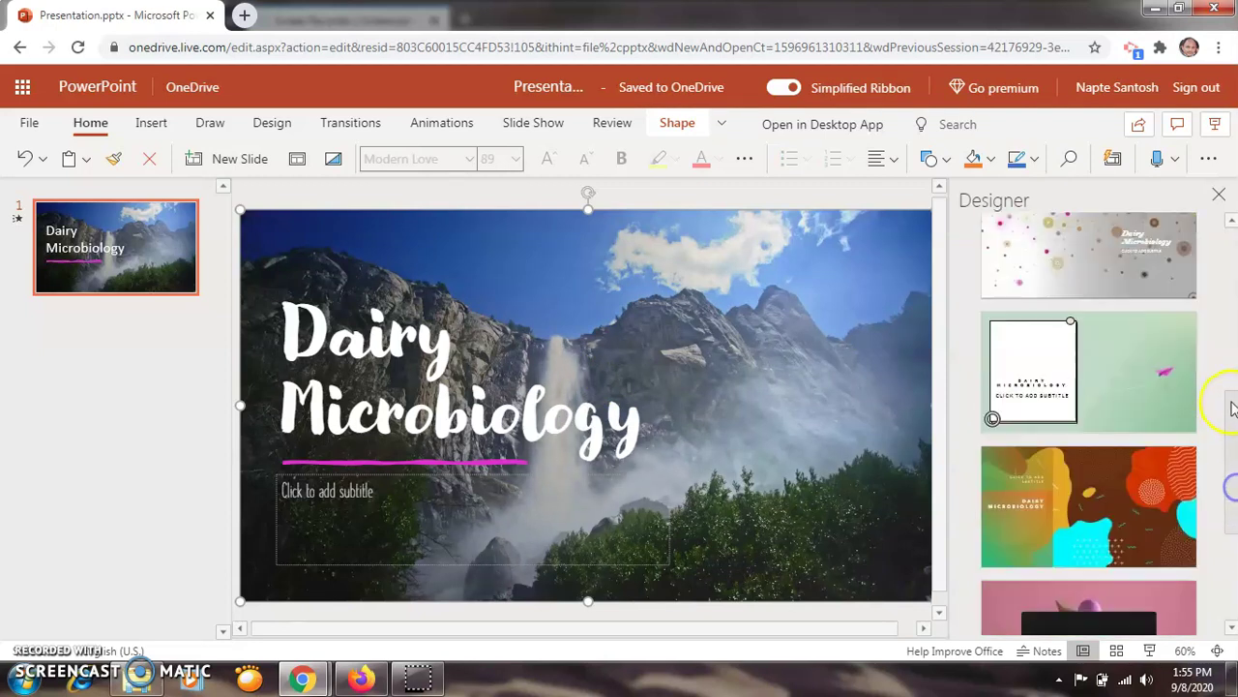
pyautogui.moveTo(1233, 471); pyautogui.dragTo(1234, 548)
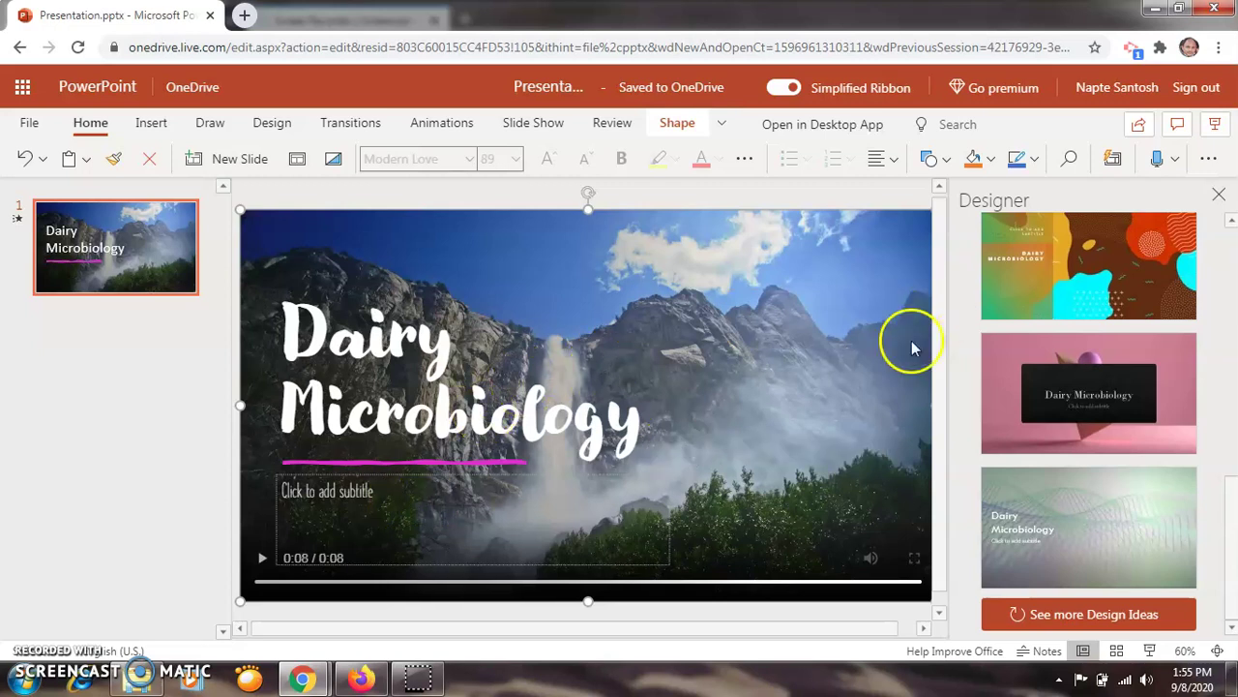
pyautogui.click(1231, 237)
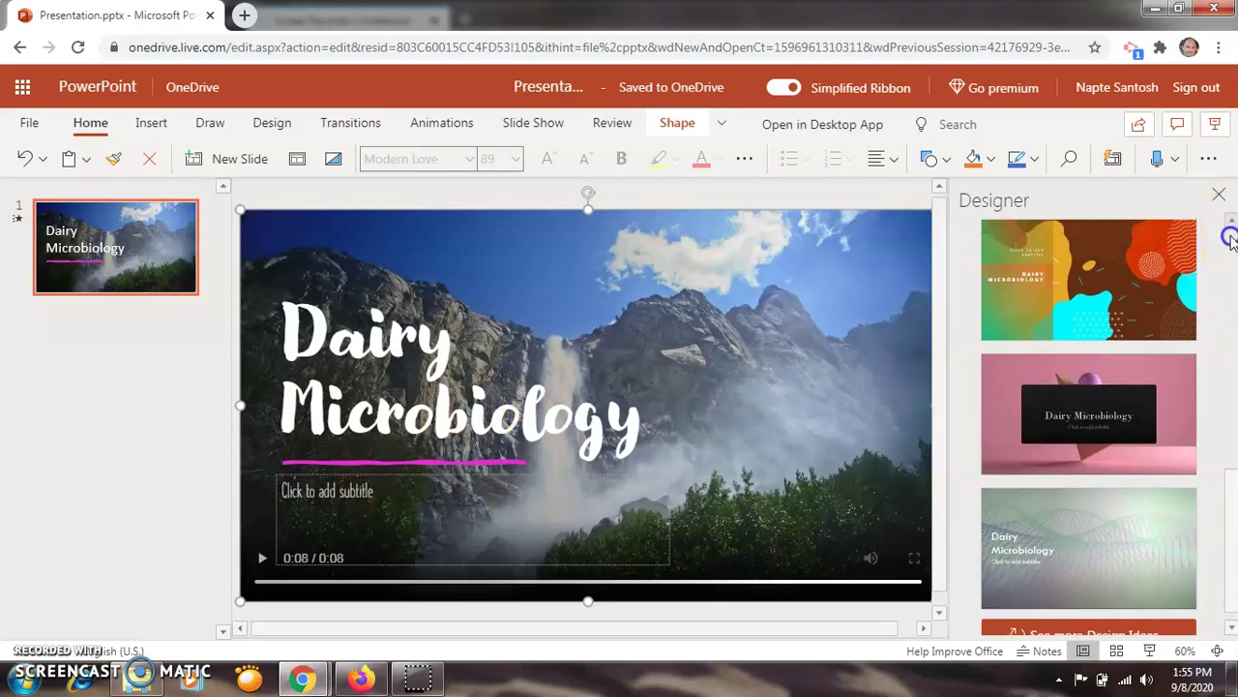